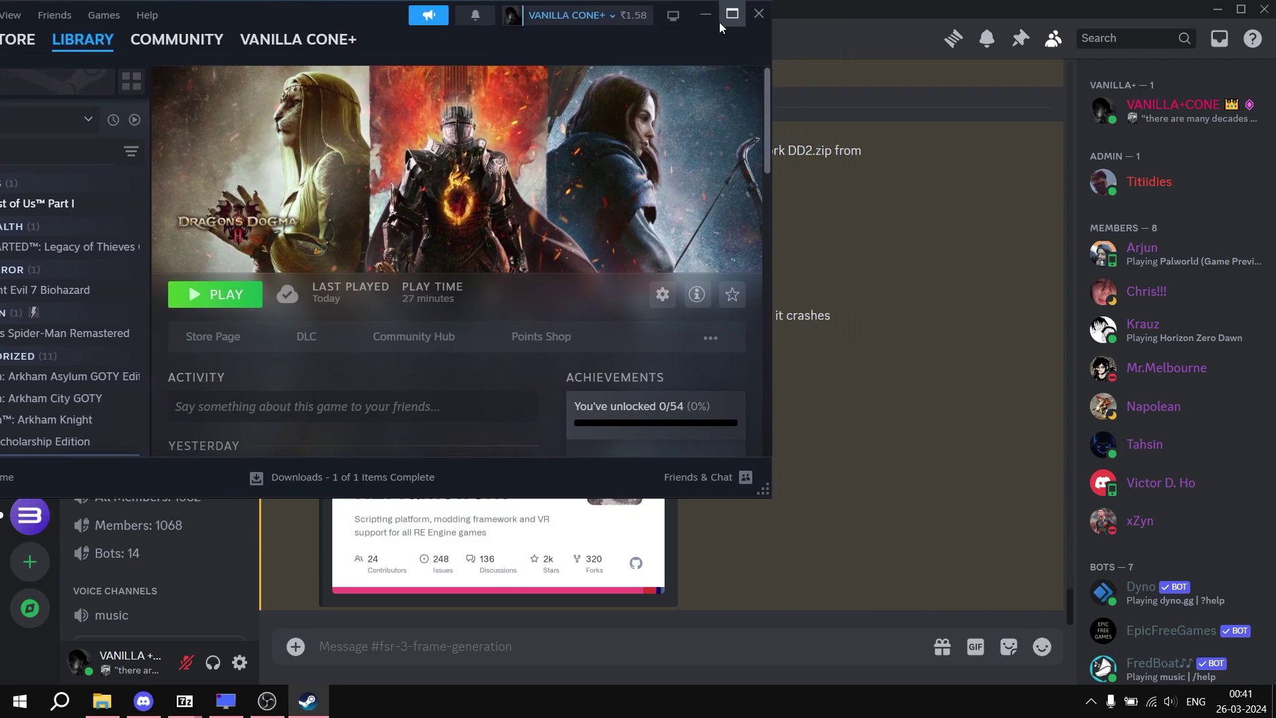
Minimize the Steam library window to reveal the Discord FSR3 install instructions
{"action": "left_click", "coordinate": [705, 14]}
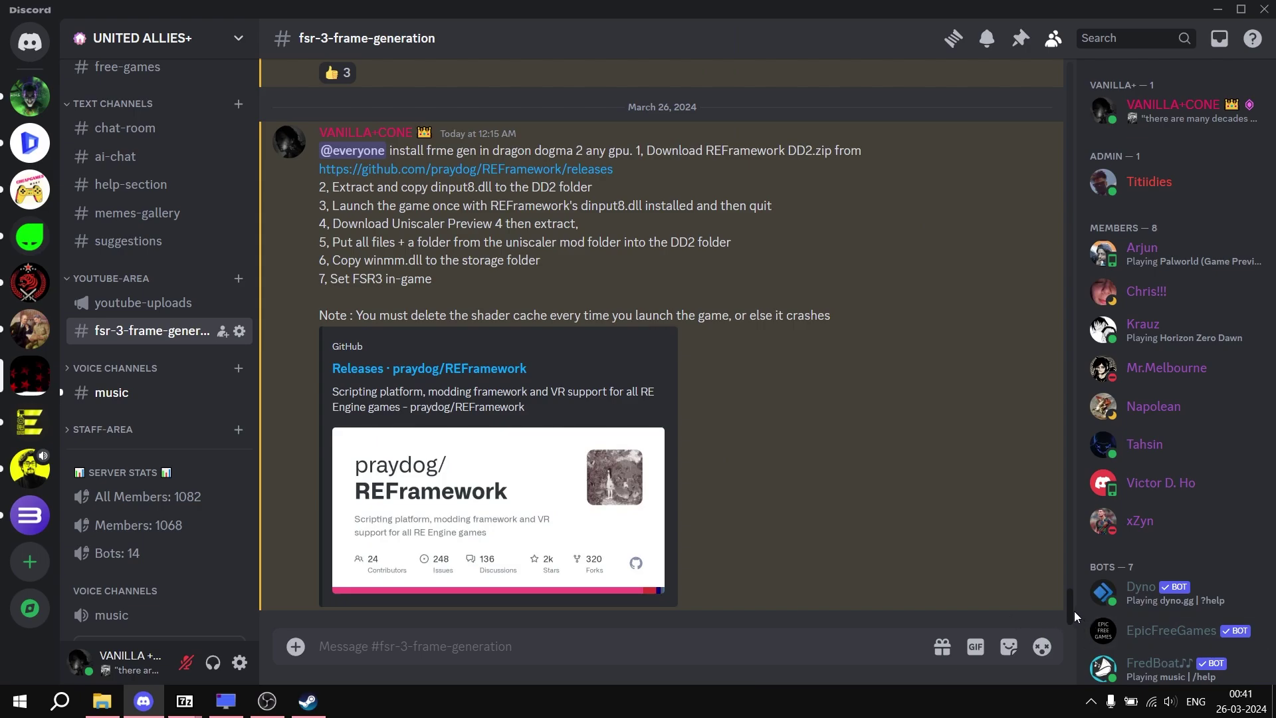
{"action": "left_click_drag", "start_coordinate": [1069, 610], "coordinate": [1068, 601]}
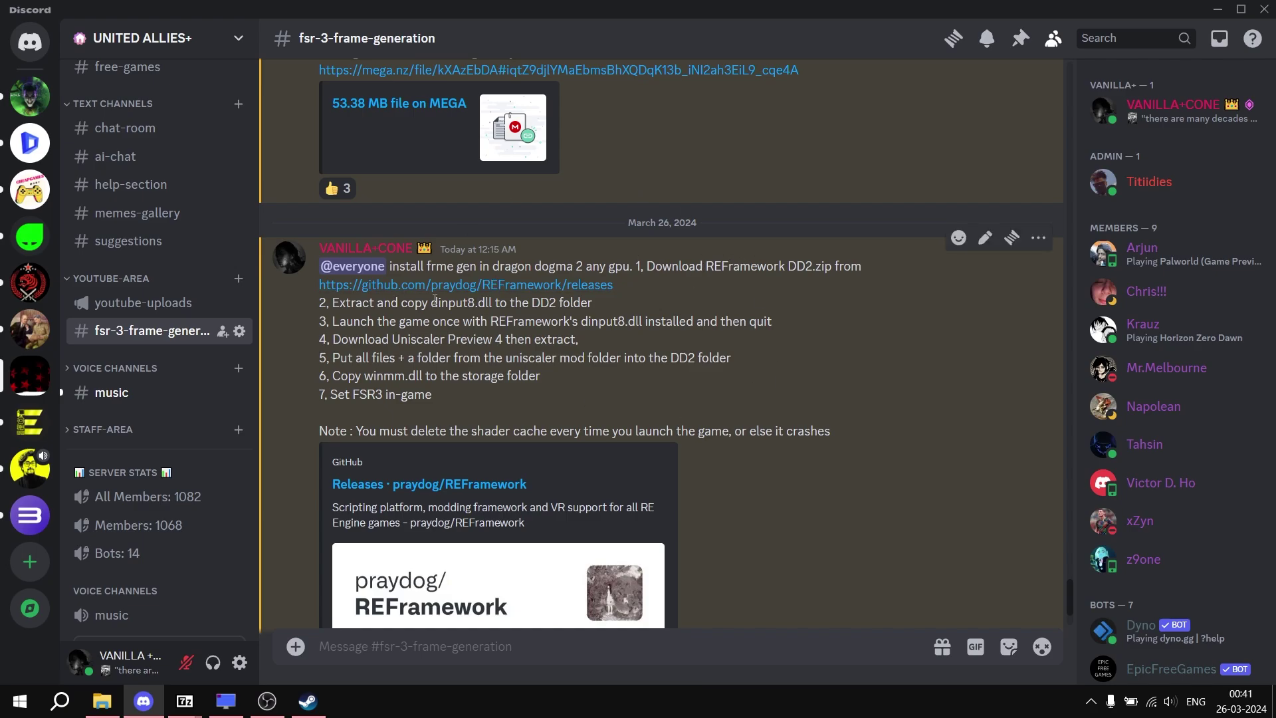
{"action": "left_click_drag", "start_coordinate": [1069, 586], "coordinate": [1045, 556]}
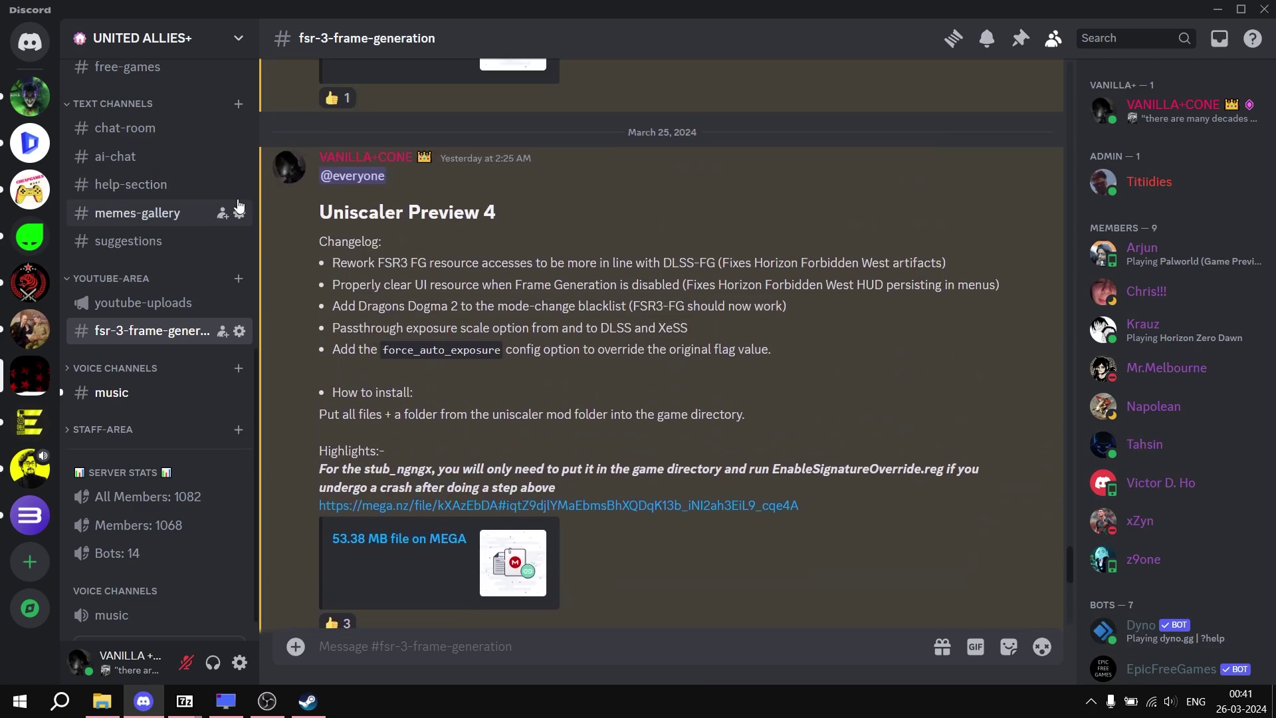
{"action": "left_click_drag", "start_coordinate": [327, 216], "coordinate": [574, 220]}
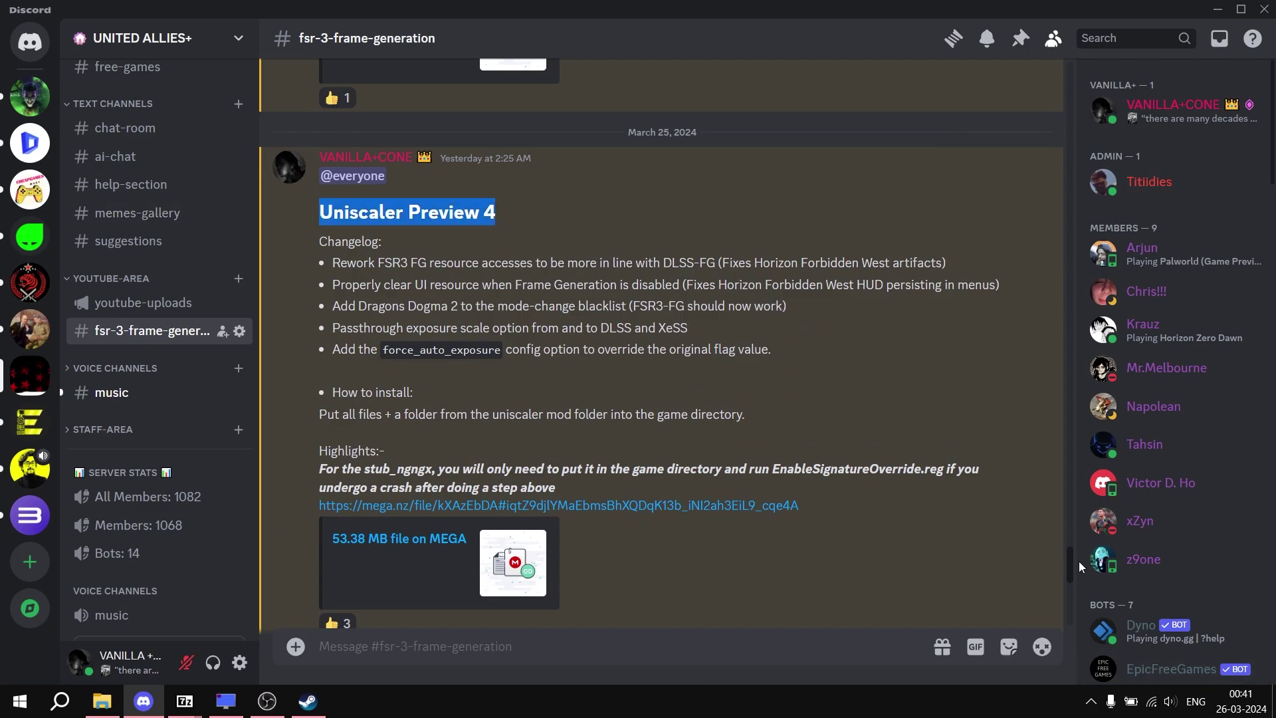
{"action": "left_click_drag", "start_coordinate": [1067, 563], "coordinate": [1067, 630]}
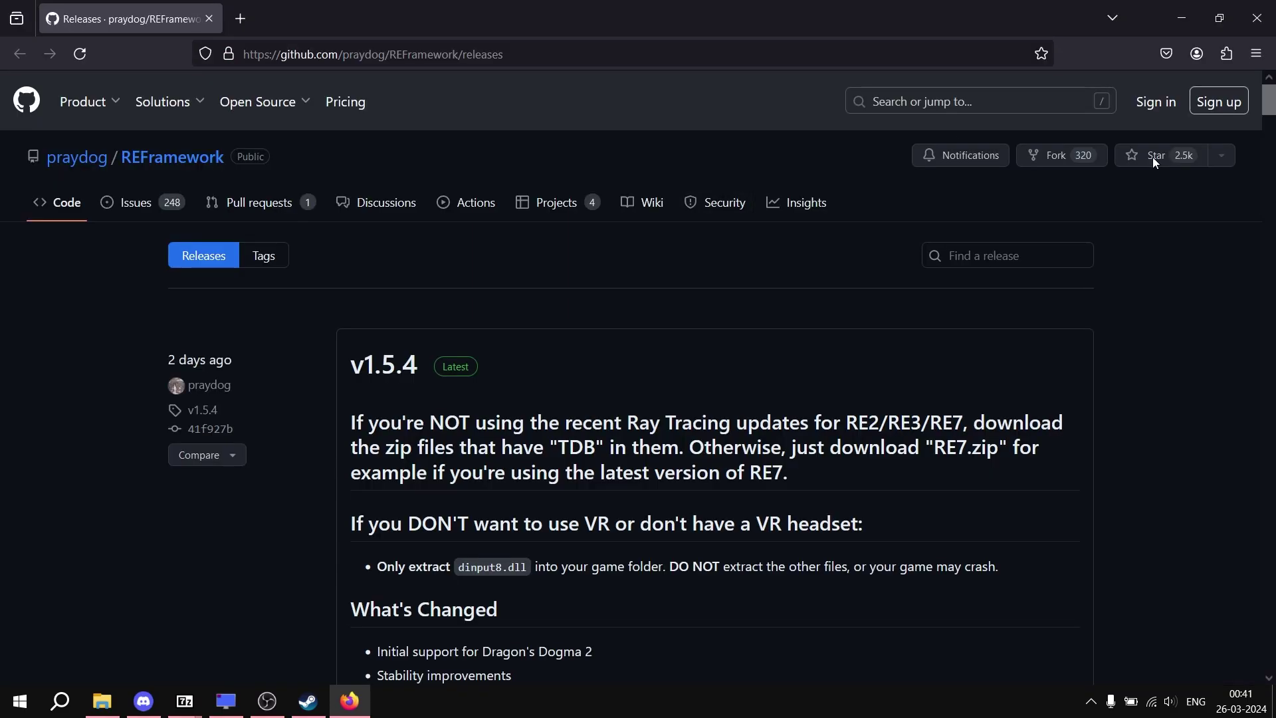
{"action": "left_click_drag", "start_coordinate": [1264, 111], "coordinate": [1268, 152]}
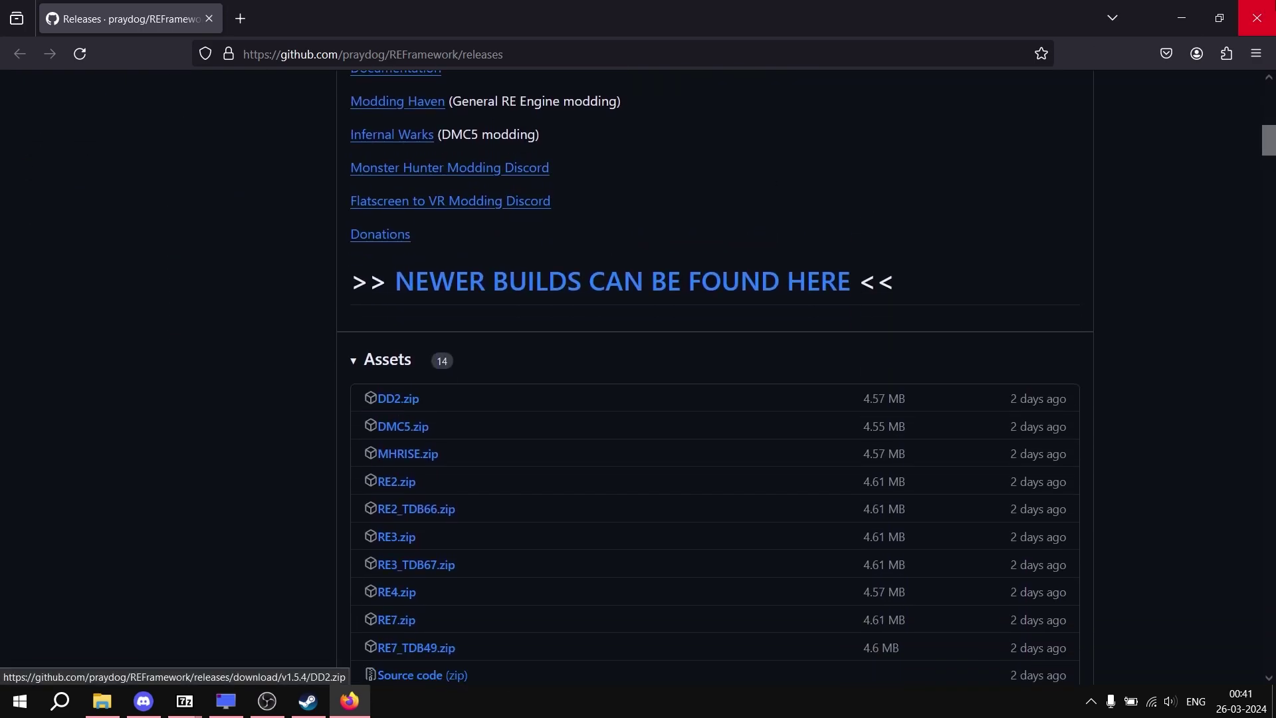
{"action": "left_click", "coordinate": [1256, 18]}
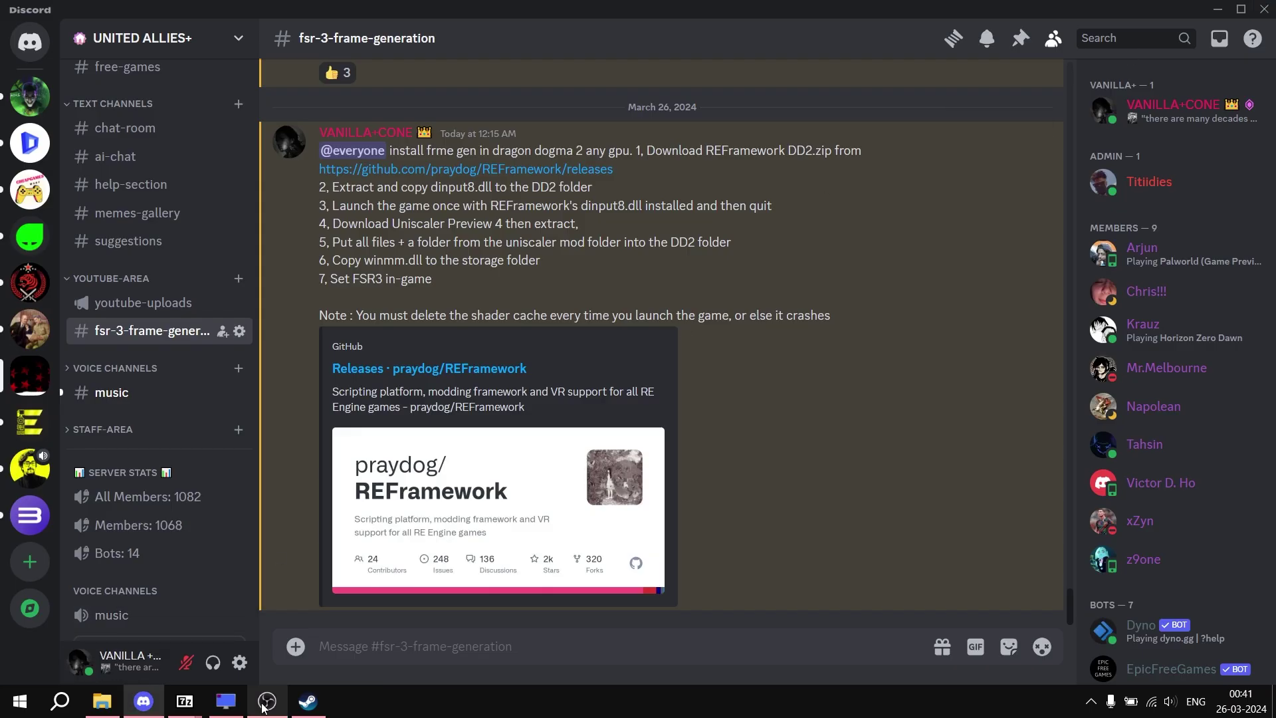
Bring the DD2.zip archive forward, look inside dinput8.dll, then return and bring up its actions
{"action": "mouse_move", "coordinate": [185, 708]}
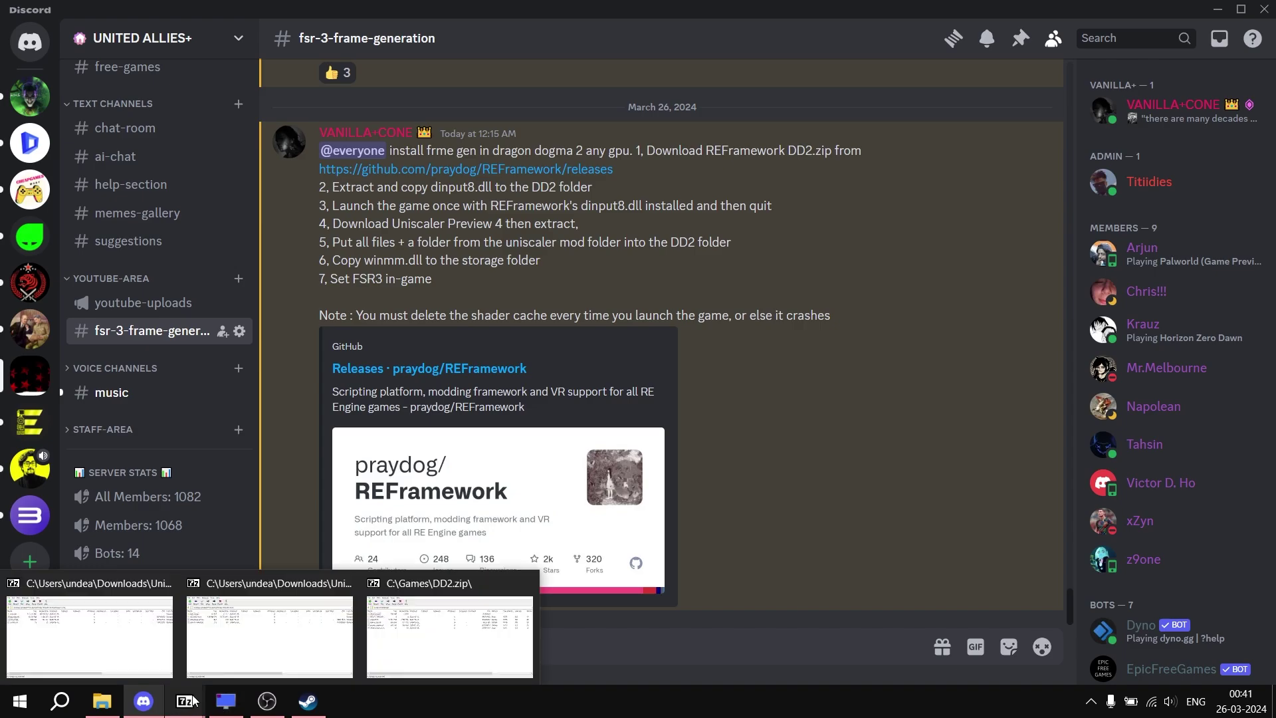
{"action": "left_click", "coordinate": [388, 636]}
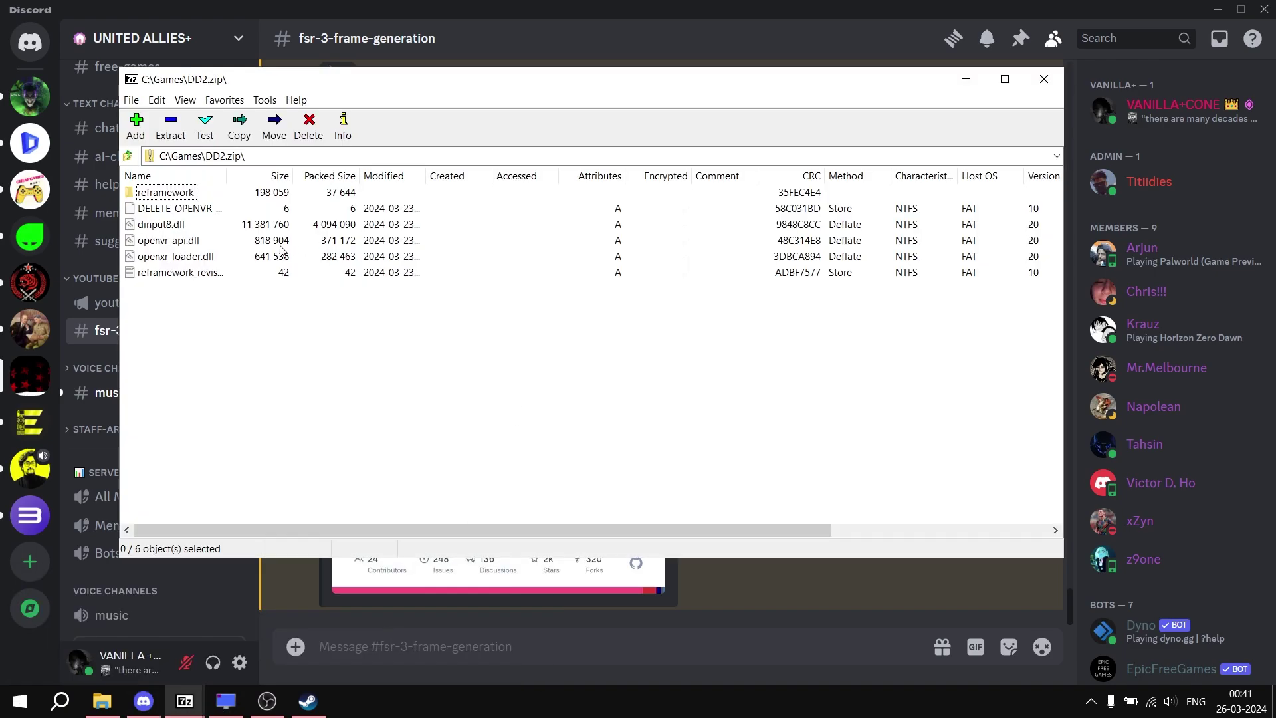
{"action": "left_click_drag", "start_coordinate": [191, 87], "coordinate": [305, 90]}
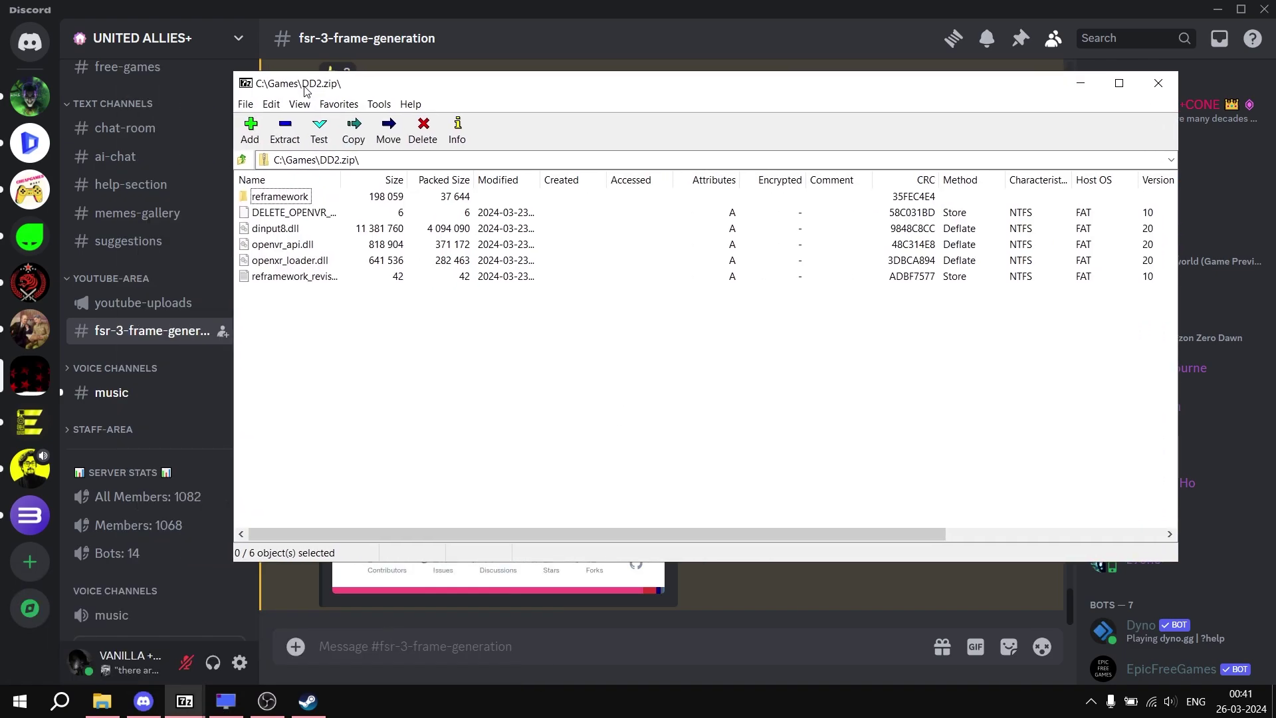
{"action": "double_click", "coordinate": [272, 228]}
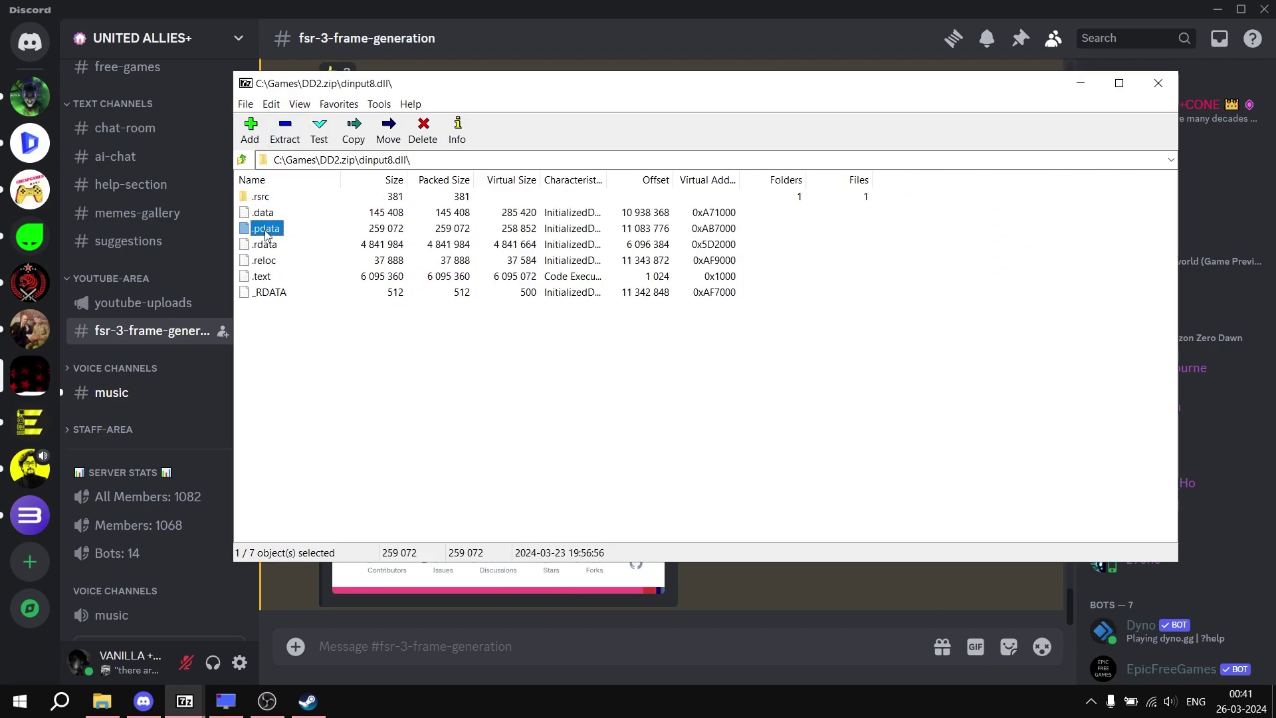
{"action": "left_click", "coordinate": [242, 161]}
{"action": "right_click", "coordinate": [290, 230]}
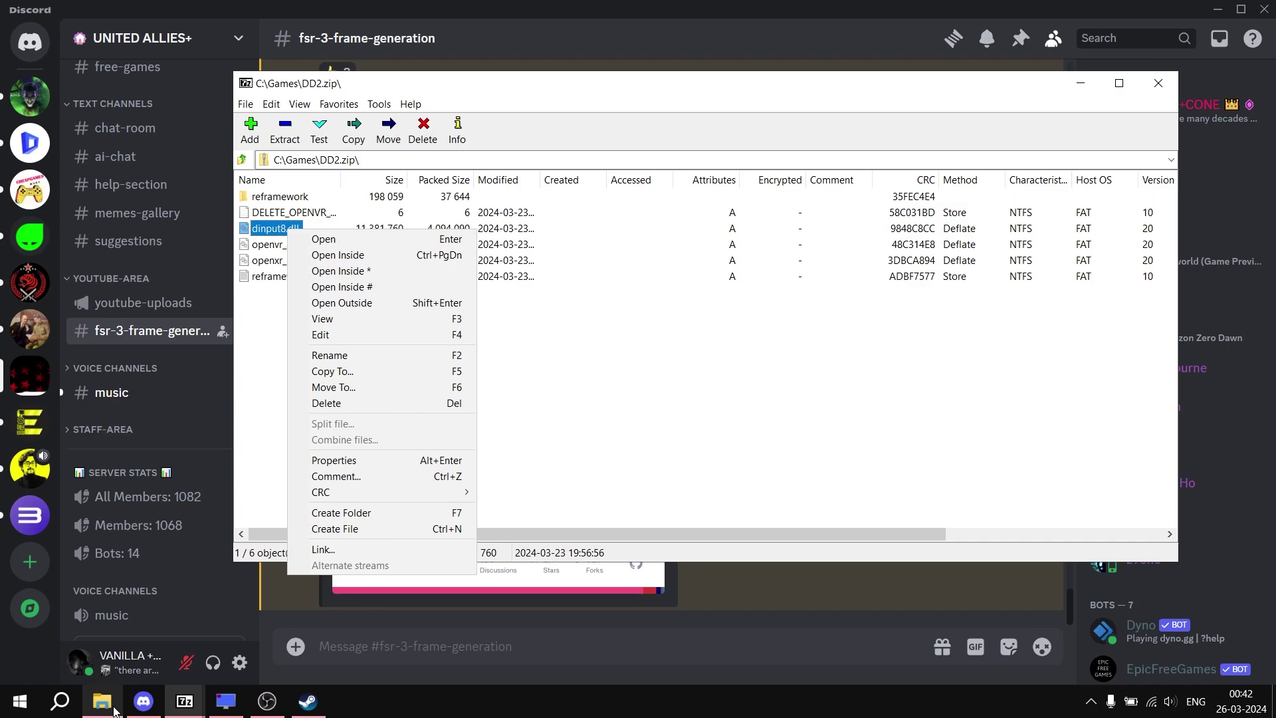
Restore the Dragons Dogma 2 folder window from full screen and close Discord
{"action": "mouse_move", "coordinate": [106, 703]}
{"action": "left_click", "coordinate": [79, 659]}
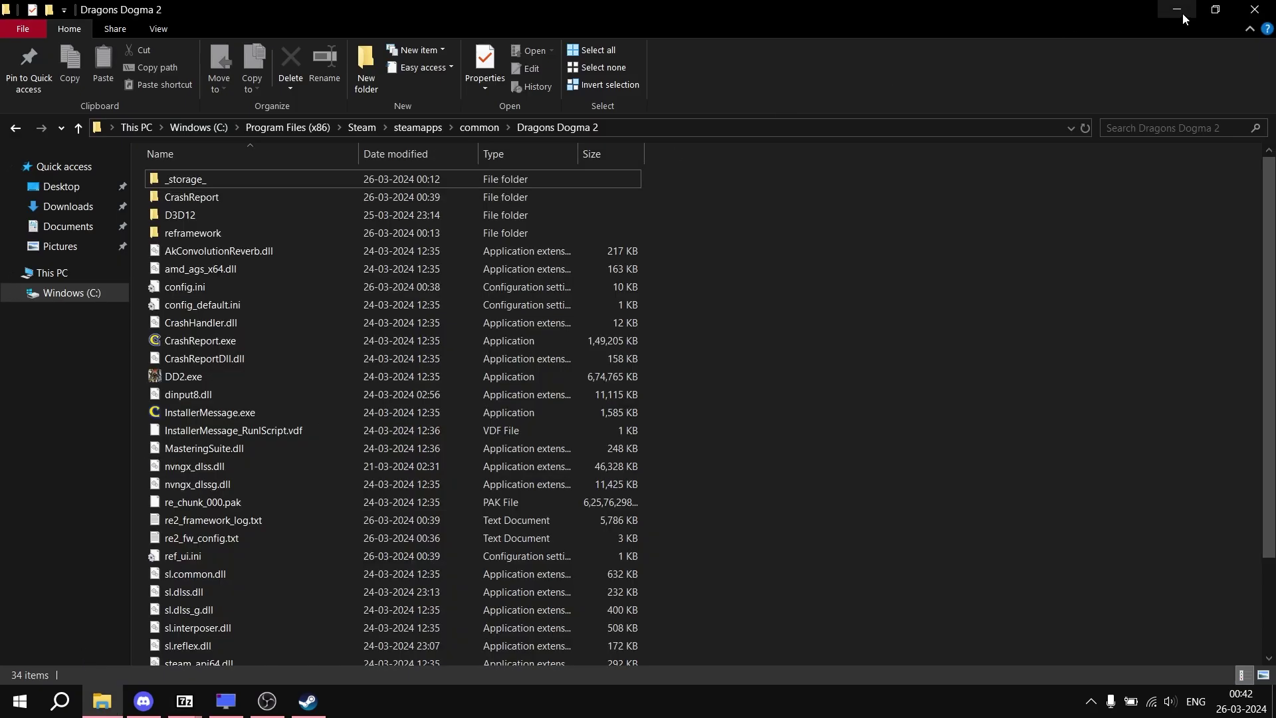
{"action": "left_click", "coordinate": [1213, 16]}
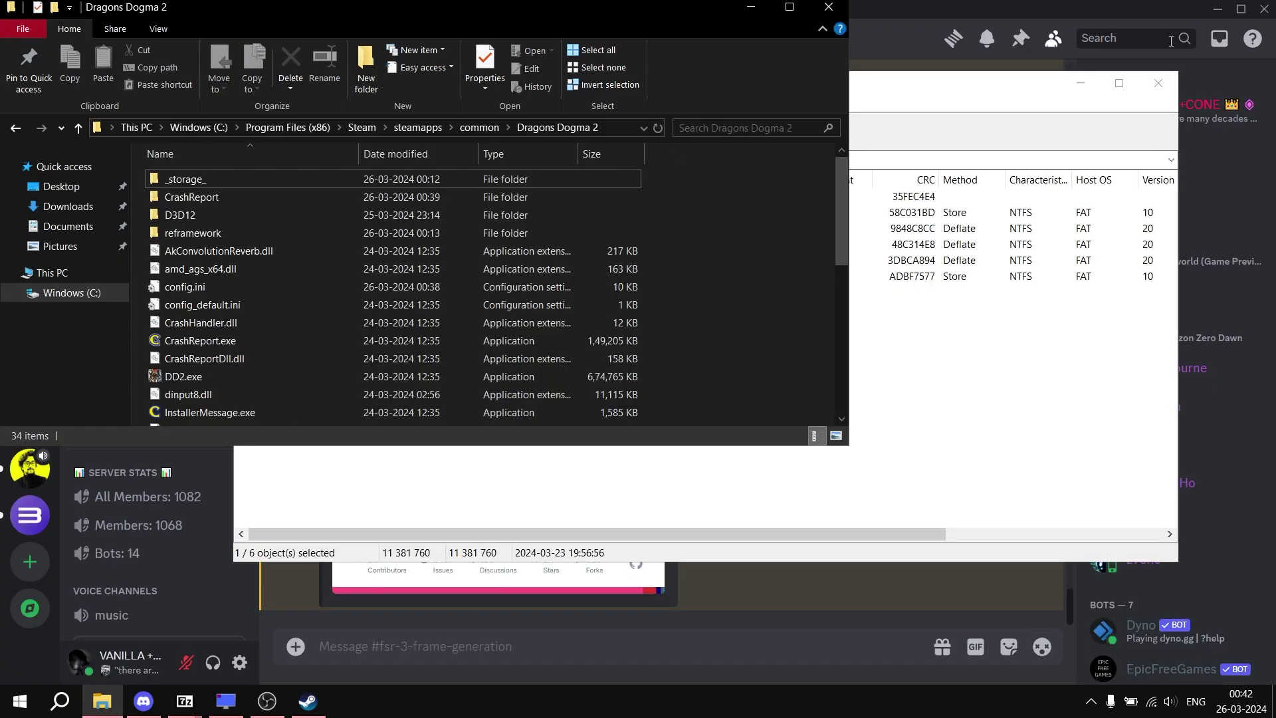
{"action": "left_click", "coordinate": [1264, 10]}
{"action": "left_click", "coordinate": [570, 25]}
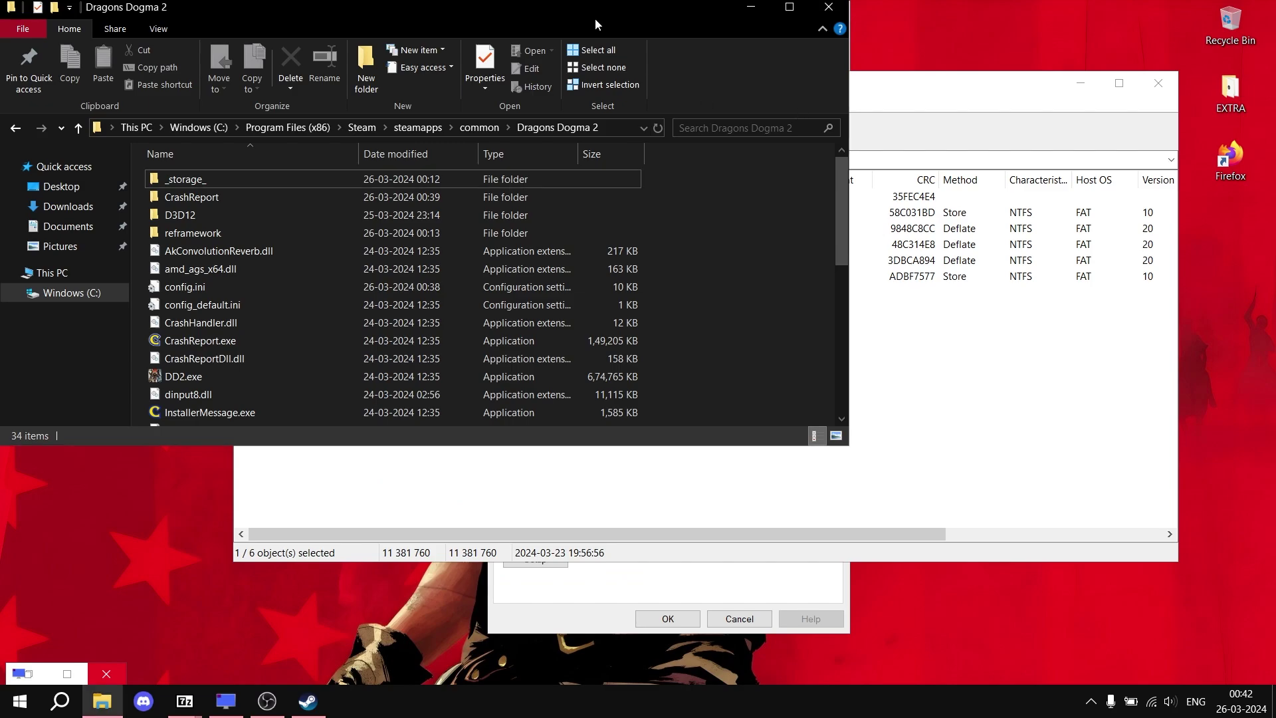
{"action": "left_click_drag", "start_coordinate": [608, 24], "coordinate": [605, 25]}
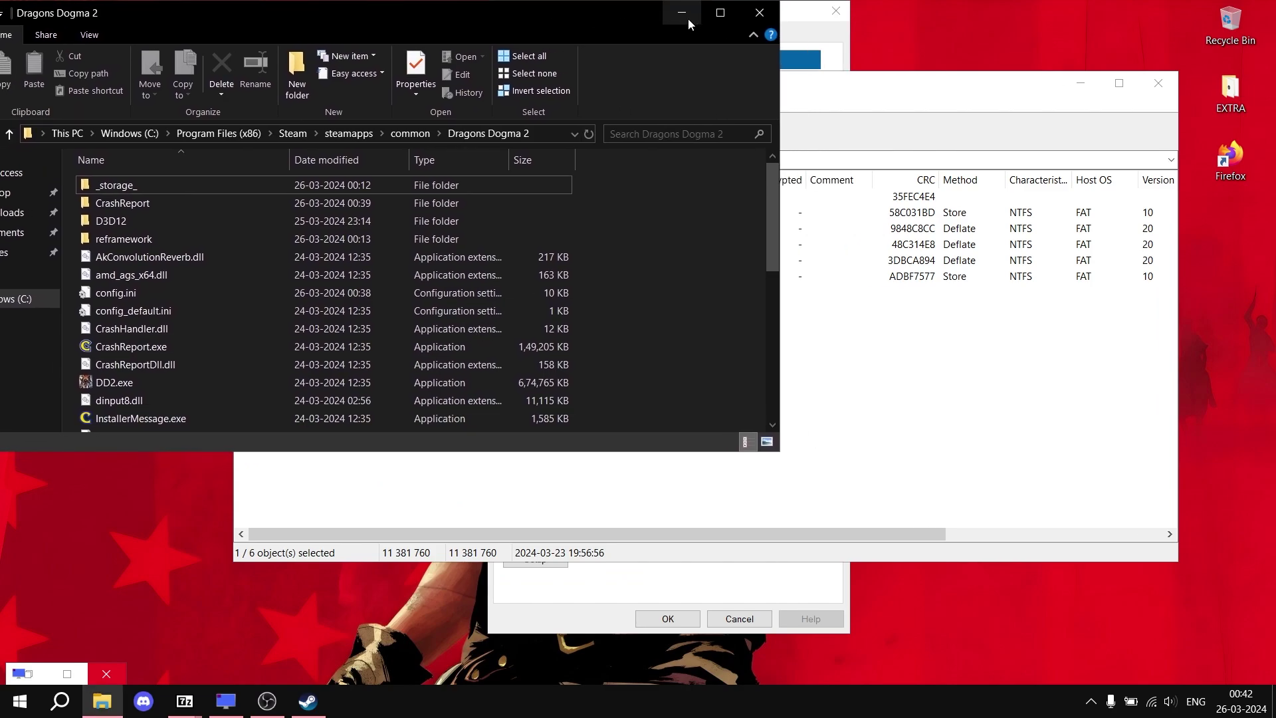
Try dragging dinput8.dll from DD2.zip into the game folder, then close the archive
{"action": "left_click", "coordinate": [862, 325]}
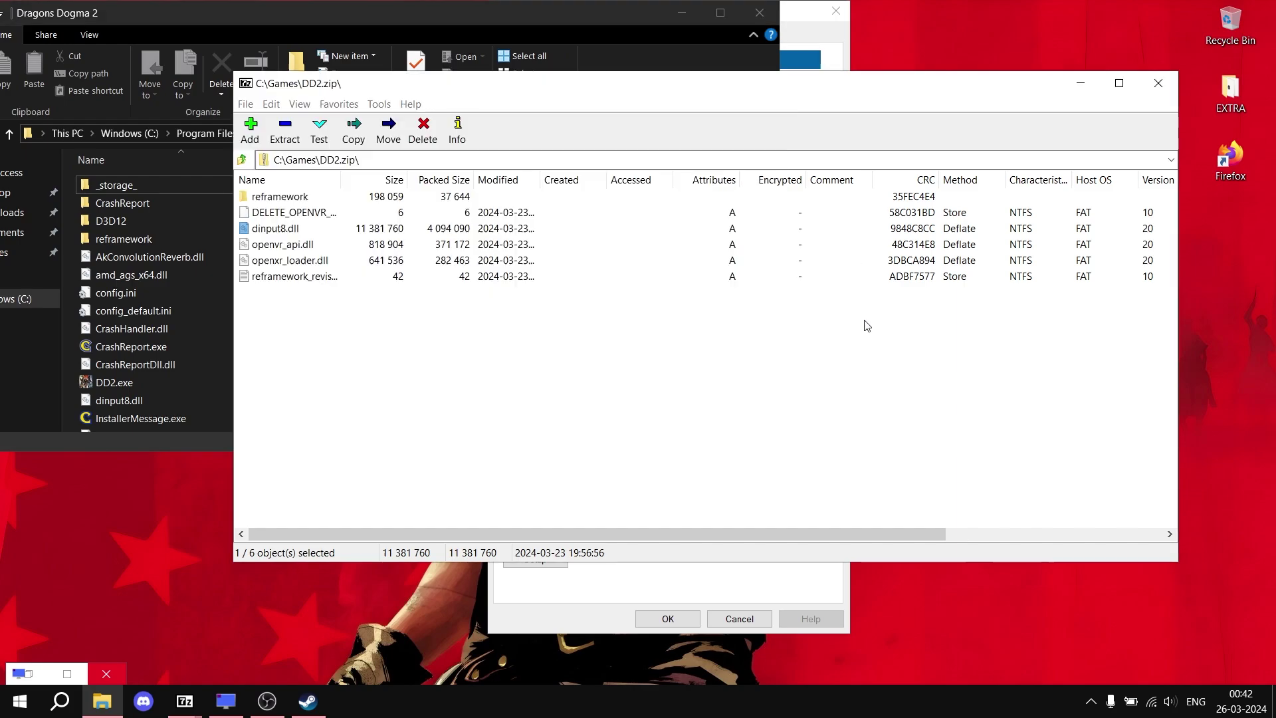
{"action": "left_click", "coordinate": [282, 231]}
{"action": "mouse_move", "coordinate": [282, 230]}
{"action": "left_mouse_down"}
{"action": "mouse_move", "coordinate": [145, 283]}
{"action": "mouse_move", "coordinate": [154, 293]}
{"action": "mouse_move", "coordinate": [103, 285]}
{"action": "mouse_move", "coordinate": [267, 254]}
{"action": "mouse_move", "coordinate": [274, 239]}
{"action": "mouse_move", "coordinate": [222, 275]}
{"action": "mouse_move", "coordinate": [259, 231]}
{"action": "left_mouse_up"}
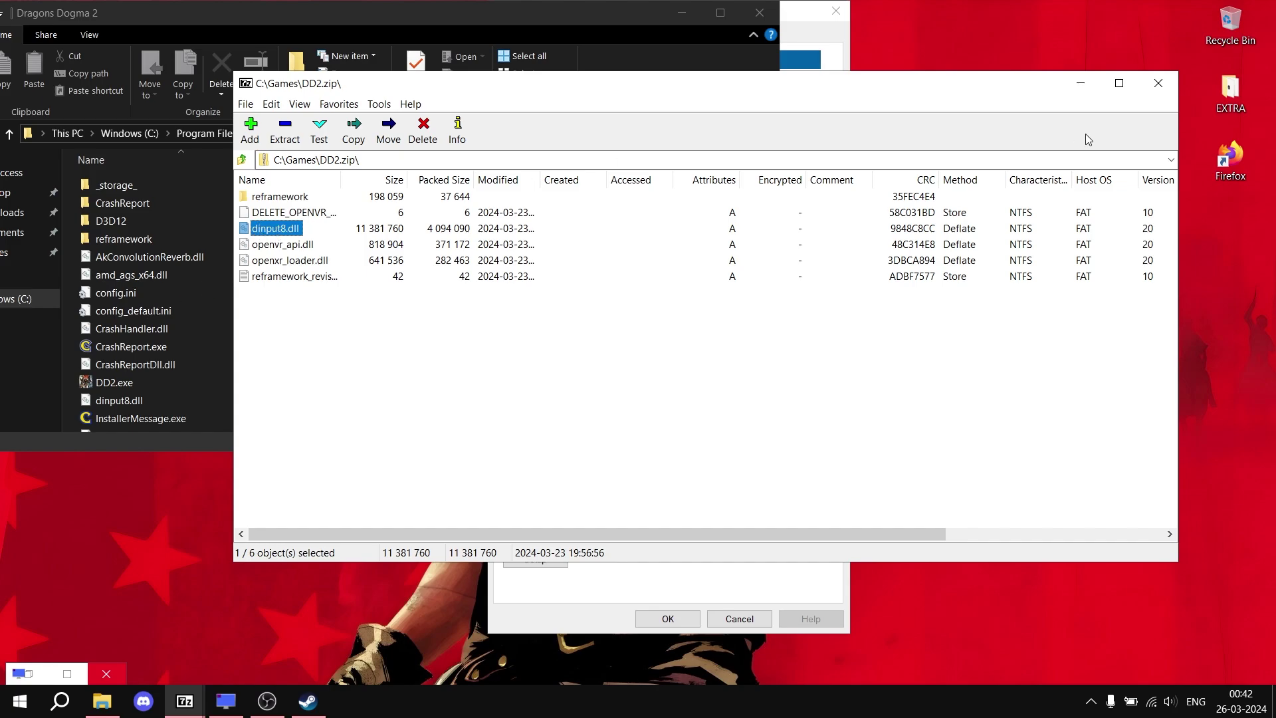
{"action": "left_click", "coordinate": [1156, 85]}
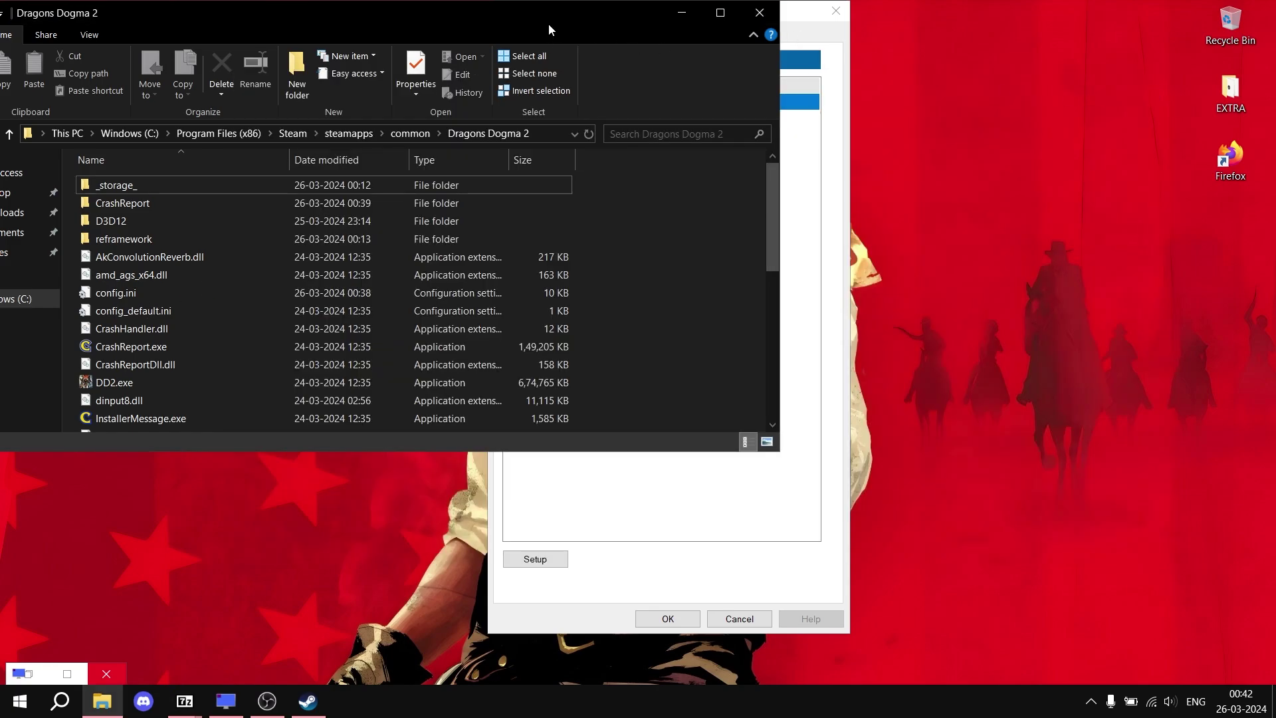
{"action": "left_click_drag", "start_coordinate": [549, 27], "coordinate": [649, 42]}
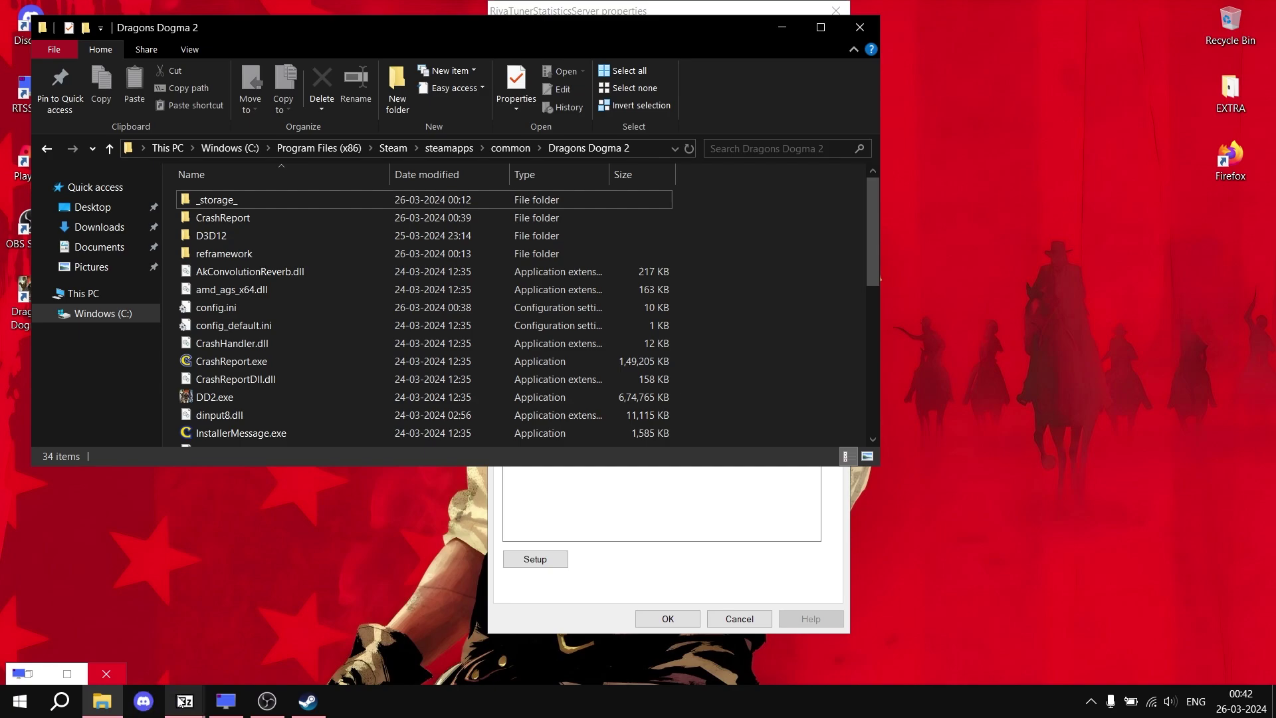
Bring up the Uniscaler Preview 4.rar archive and open its Uniscaler mod folder
{"action": "mouse_move", "coordinate": [185, 701]}
{"action": "left_click", "coordinate": [259, 642]}
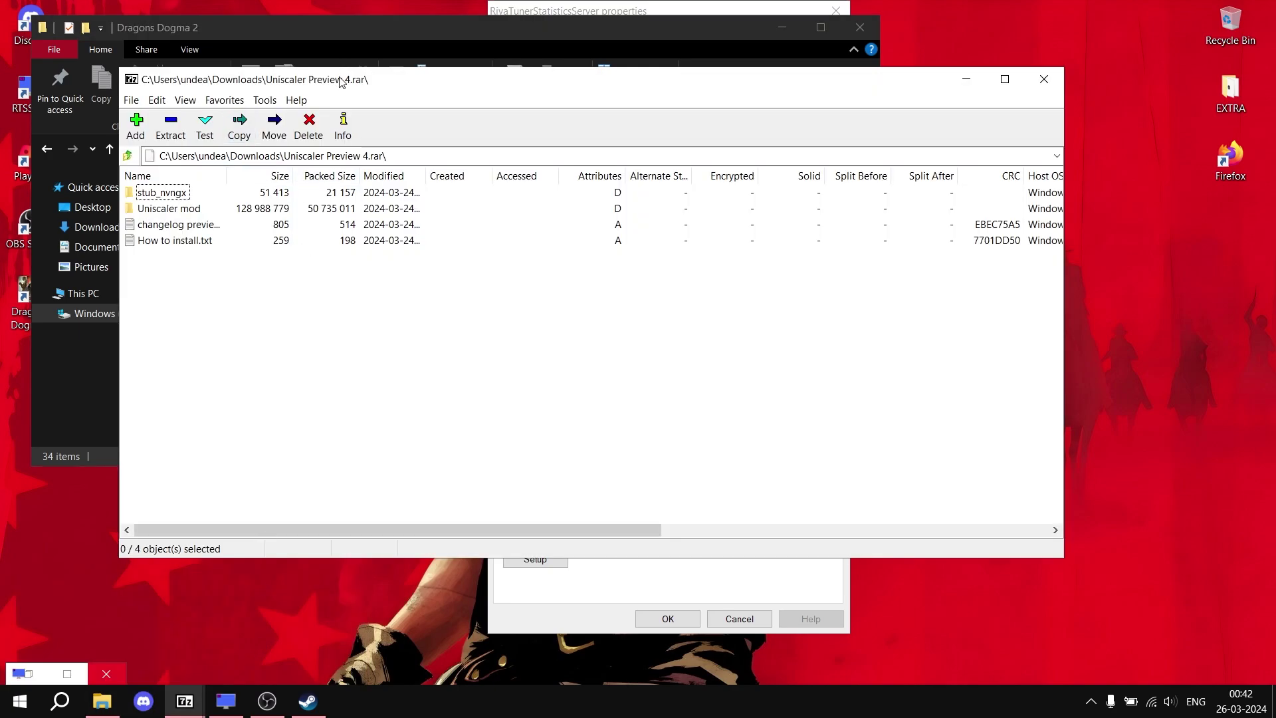
{"action": "left_click_drag", "start_coordinate": [340, 81], "coordinate": [565, 95]}
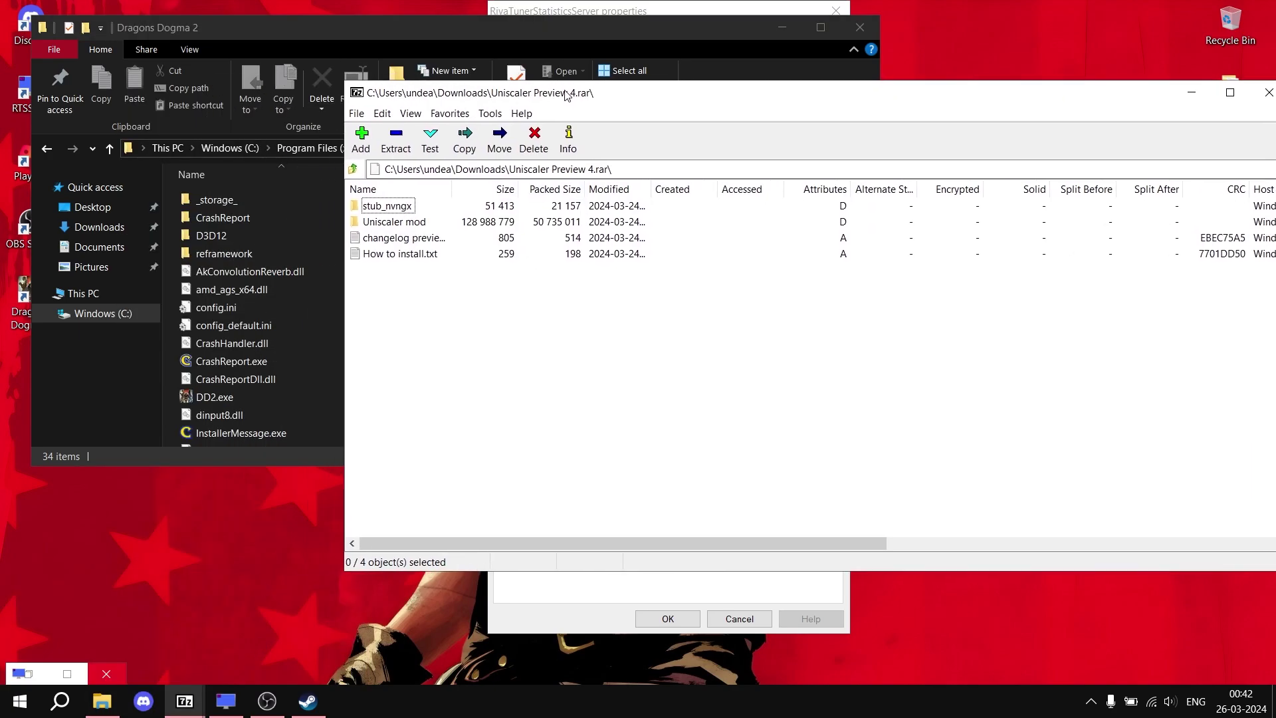
{"action": "left_click", "coordinate": [399, 223]}
{"action": "double_click", "coordinate": [396, 223]}
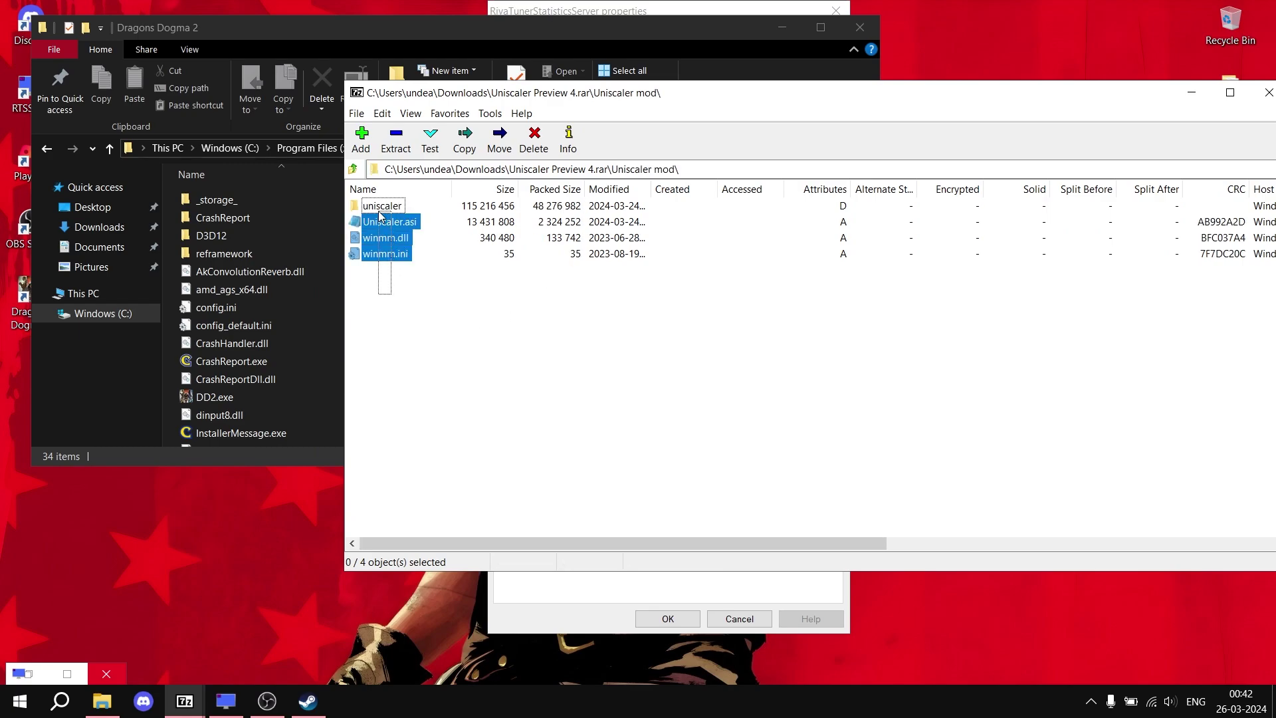
{"action": "mouse_move", "coordinate": [380, 216]}
{"action": "left_mouse_down"}
{"action": "mouse_move", "coordinate": [392, 223]}
{"action": "mouse_move", "coordinate": [249, 249]}
{"action": "mouse_move", "coordinate": [394, 236]}
{"action": "mouse_move", "coordinate": [292, 259]}
{"action": "mouse_move", "coordinate": [372, 247]}
{"action": "mouse_move", "coordinate": [383, 205]}
{"action": "left_mouse_up"}
Inspect the two DLLs in the uniscaler subfolder, then return to the archive's top level
{"action": "double_click", "coordinate": [382, 206]}
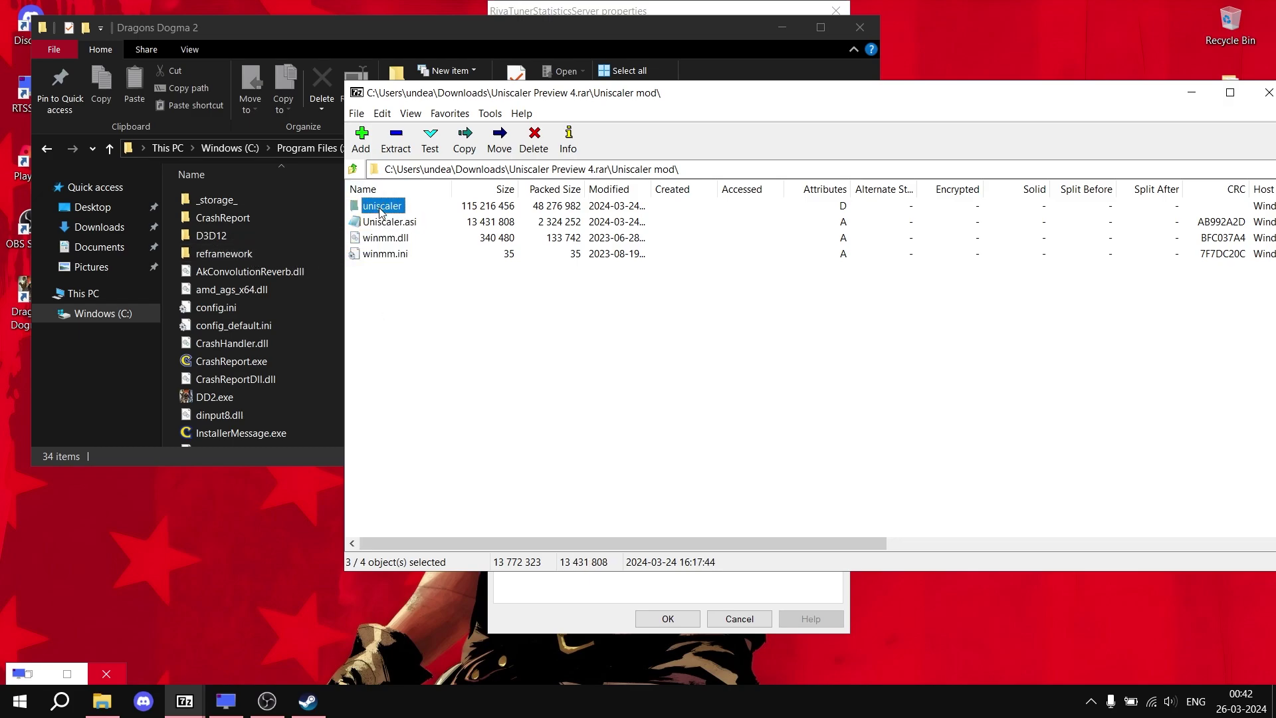
{"action": "left_click_drag", "start_coordinate": [392, 265], "coordinate": [394, 204]}
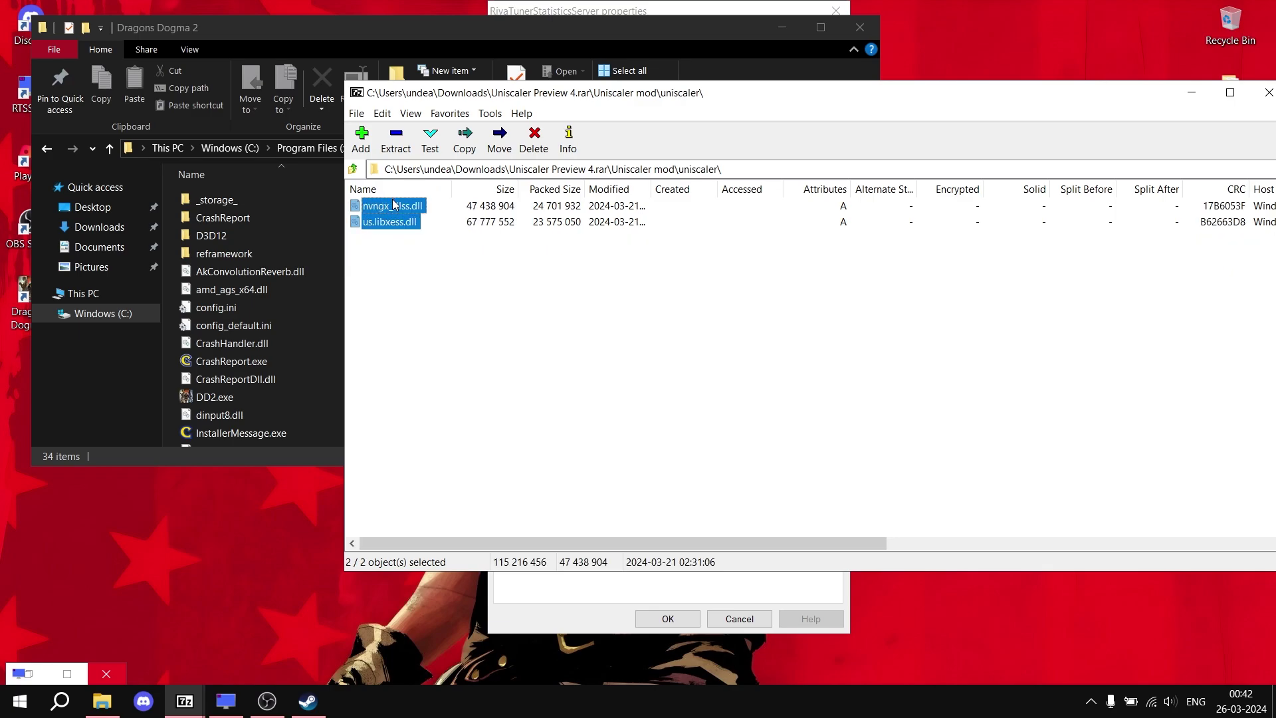
{"action": "left_click_drag", "start_coordinate": [397, 299], "coordinate": [393, 231]}
{"action": "left_click", "coordinate": [353, 169]}
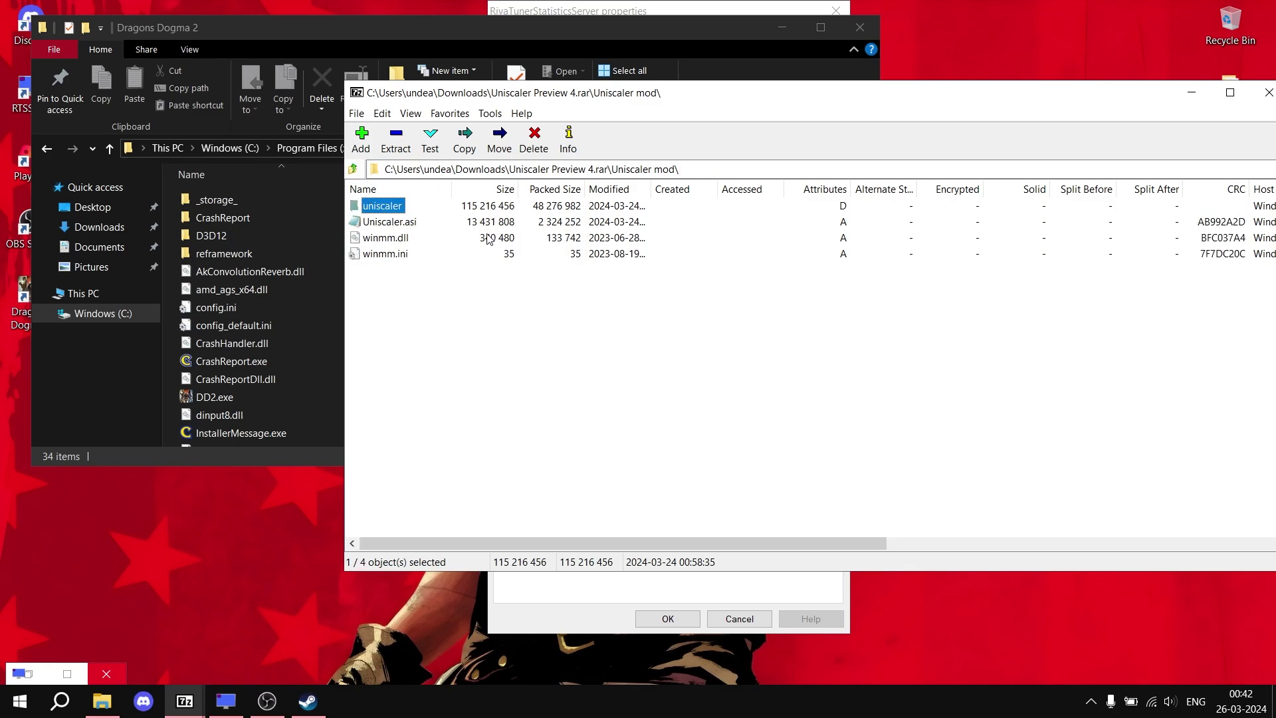
{"action": "left_click", "coordinate": [352, 168]}
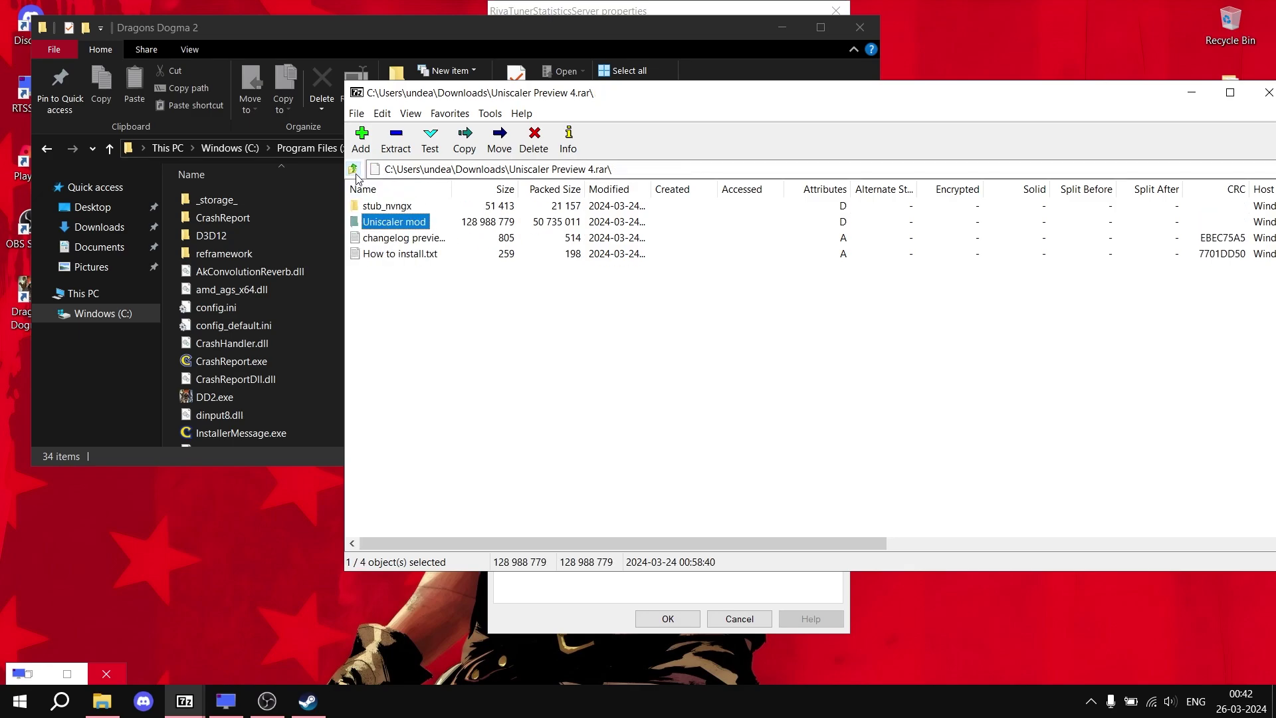
{"action": "left_click_drag", "start_coordinate": [953, 99], "coordinate": [764, 106]}
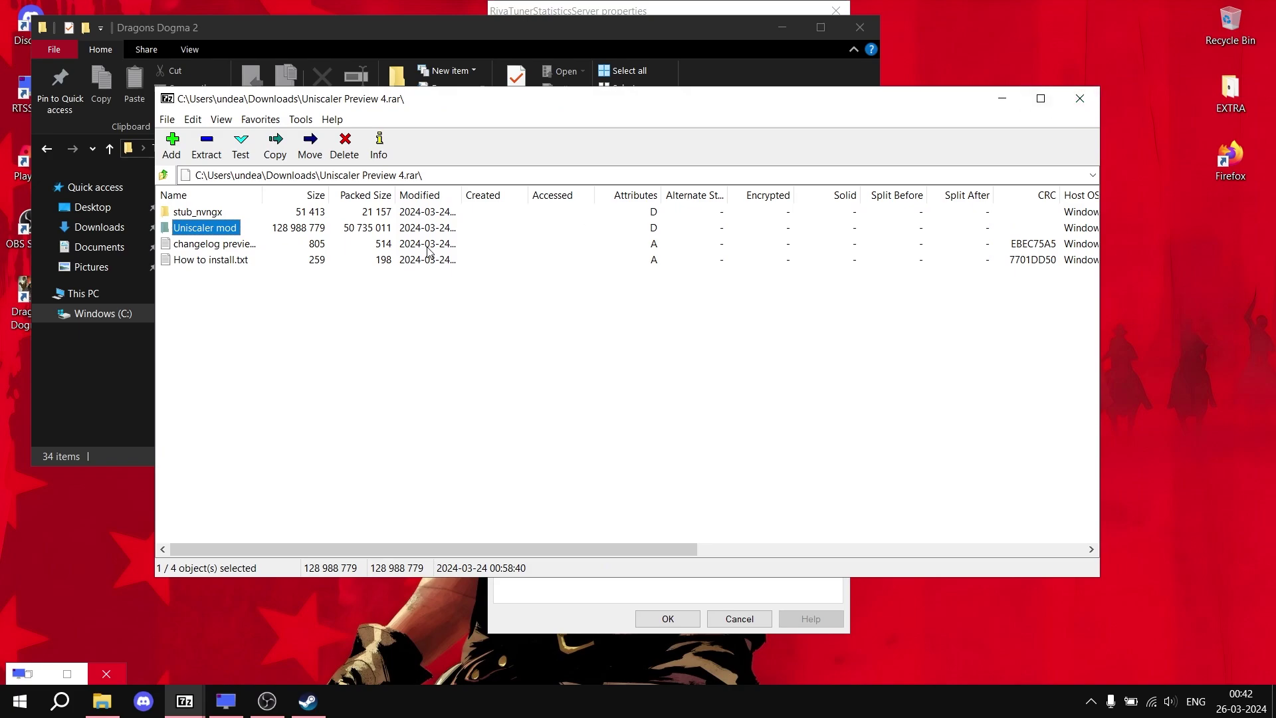
{"action": "left_click_drag", "start_coordinate": [432, 109], "coordinate": [858, 89]}
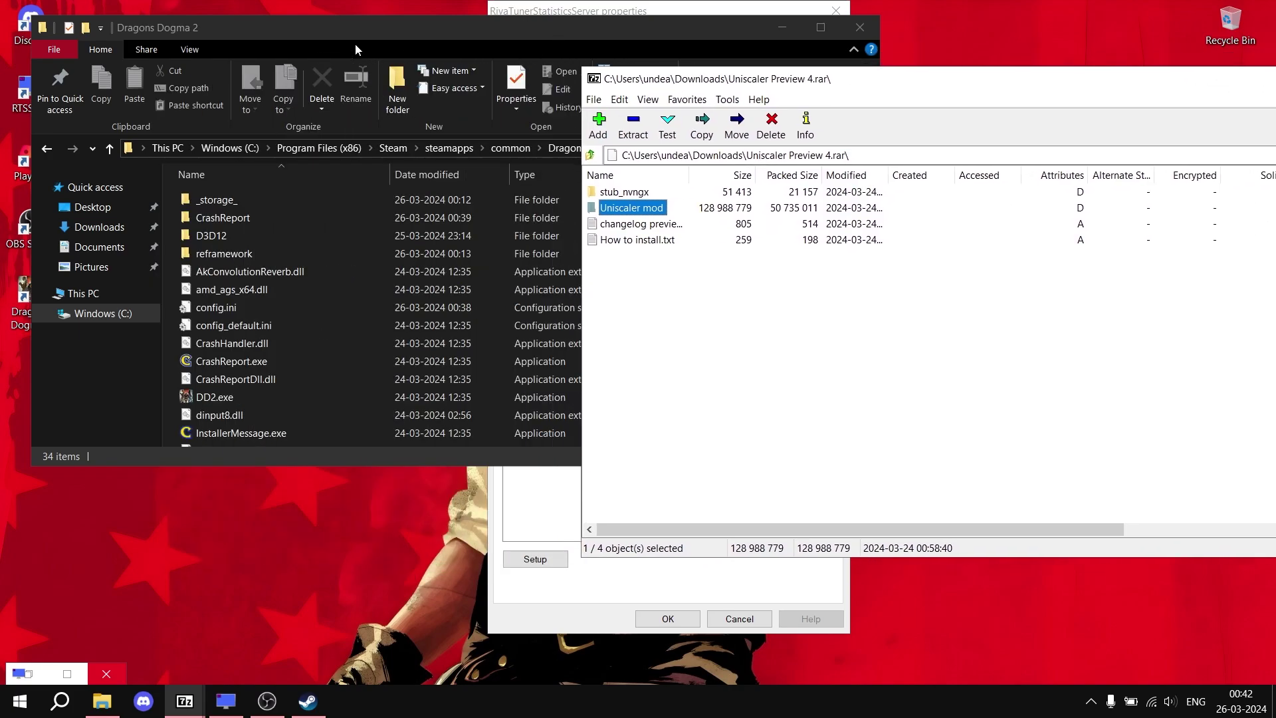
Check the files inside the game's _storage_ folder and return to Dragons Dogma 2
{"action": "left_click", "coordinate": [426, 54]}
{"action": "left_click", "coordinate": [231, 198]}
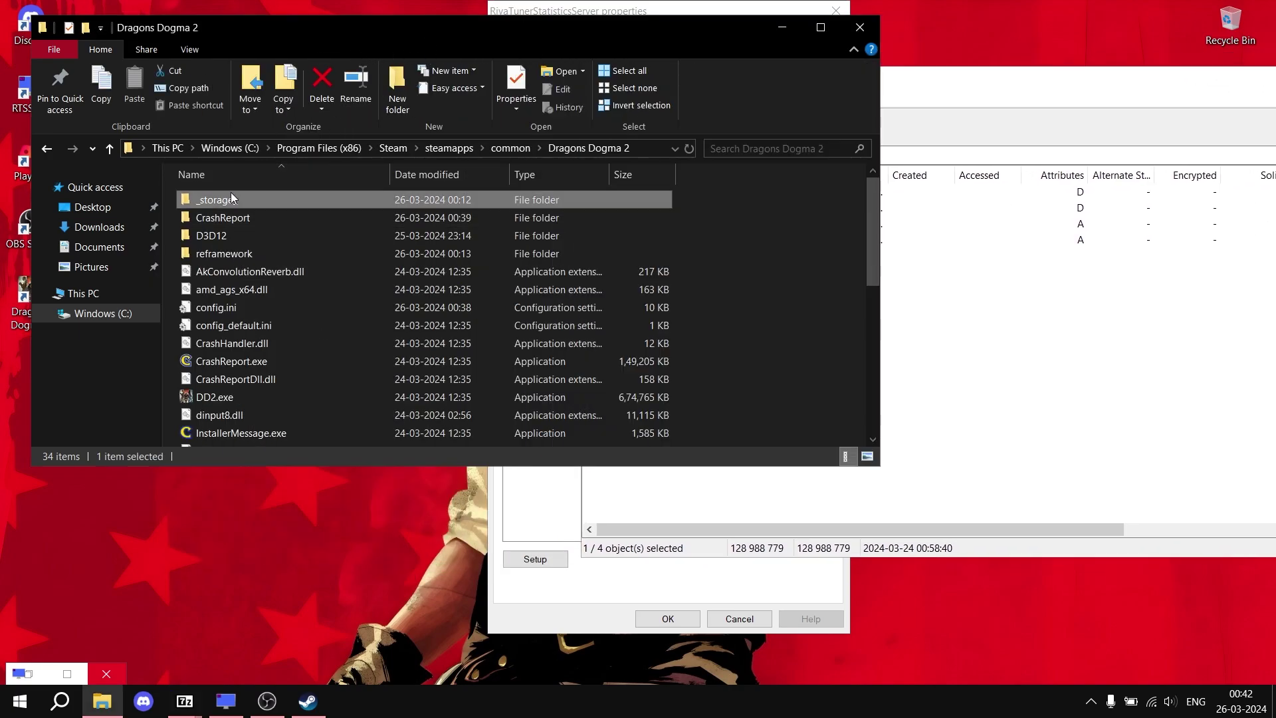
{"action": "double_click", "coordinate": [231, 198]}
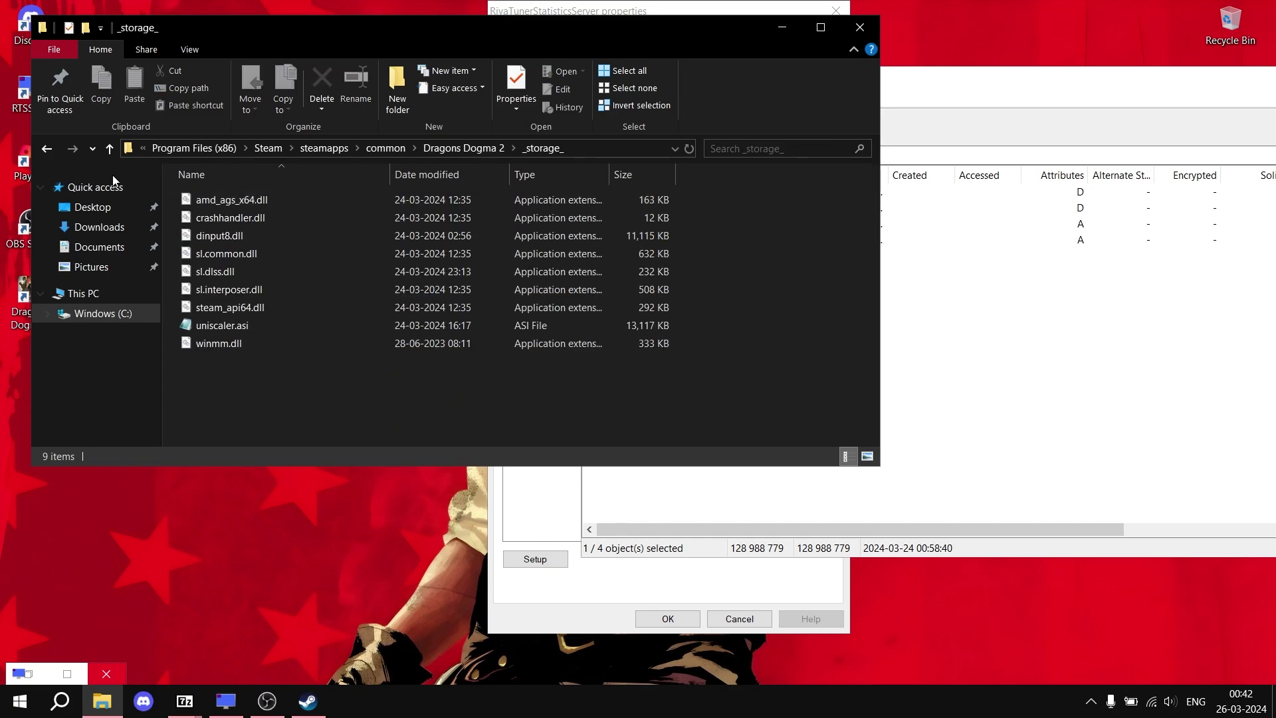
{"action": "left_click", "coordinate": [46, 148]}
Select winmm.dll in the archive's Uniscaler mod folder and open the game's _storage_ folder
{"action": "left_click", "coordinate": [828, 133]}
{"action": "left_click", "coordinate": [624, 210]}
{"action": "double_click", "coordinate": [625, 209]}
{"action": "left_click", "coordinate": [634, 224]}
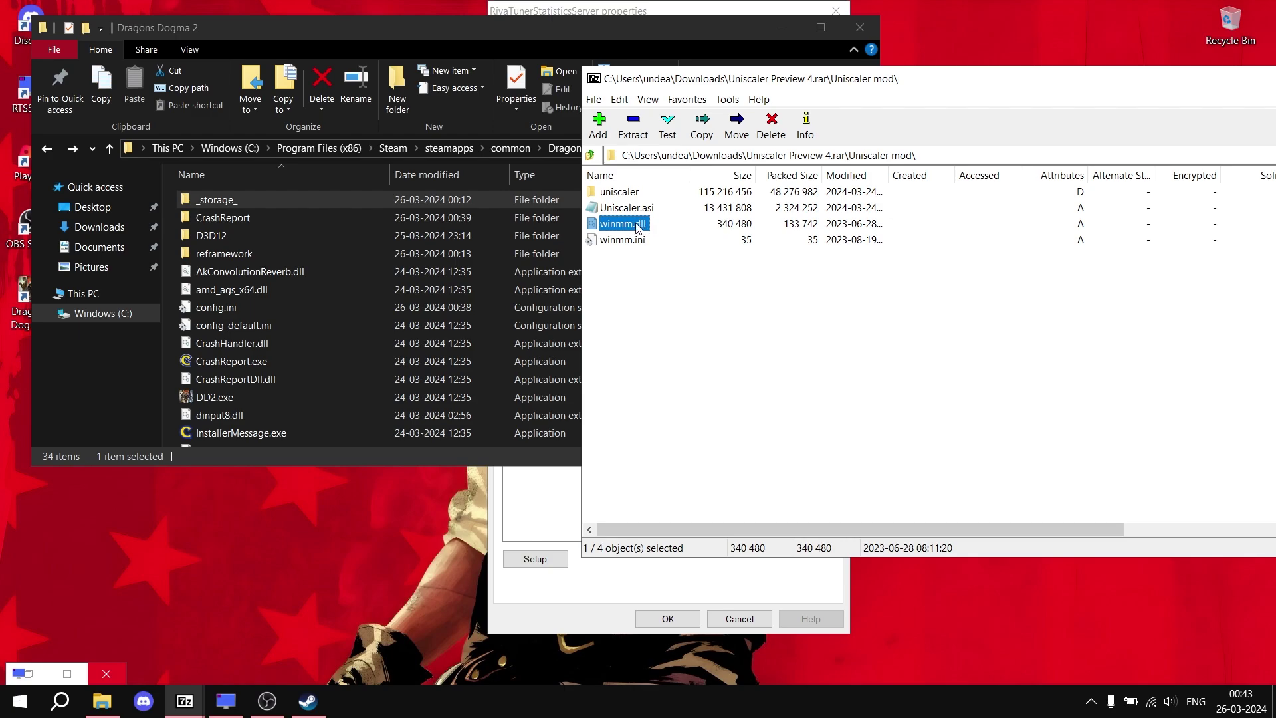
{"action": "double_click", "coordinate": [495, 202]}
Cancel the accidental winmm.7z Add to Archive prompt and copy winmm.dll into _storage_
{"action": "left_click_drag", "start_coordinate": [727, 37], "coordinate": [471, 84]}
{"action": "left_click_drag", "start_coordinate": [636, 242], "coordinate": [337, 341]}
{"action": "left_click_drag", "start_coordinate": [568, 314], "coordinate": [587, 290]}
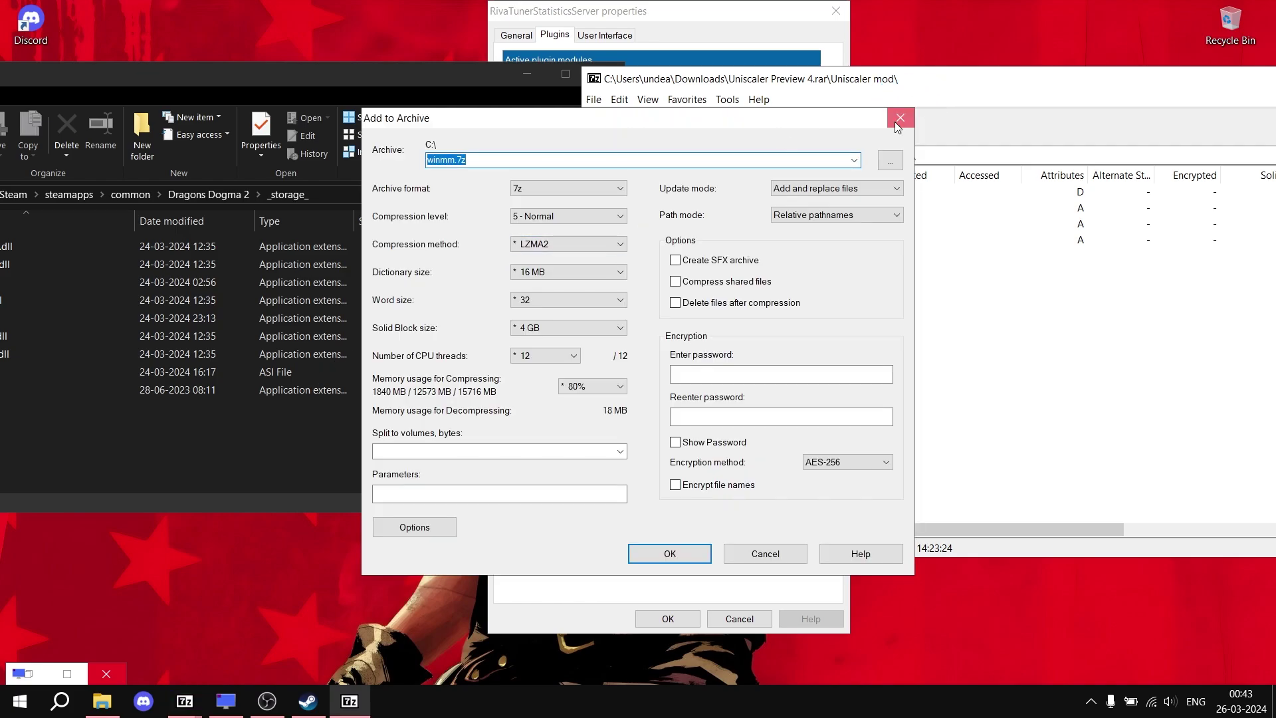
{"action": "left_click", "coordinate": [899, 118]}
{"action": "left_click_drag", "start_coordinate": [622, 223], "coordinate": [776, 261]}
Close the Uniscaler archive and return Explorer to the Dragons Dogma 2 folder
{"action": "left_click_drag", "start_coordinate": [440, 74], "coordinate": [597, 57]}
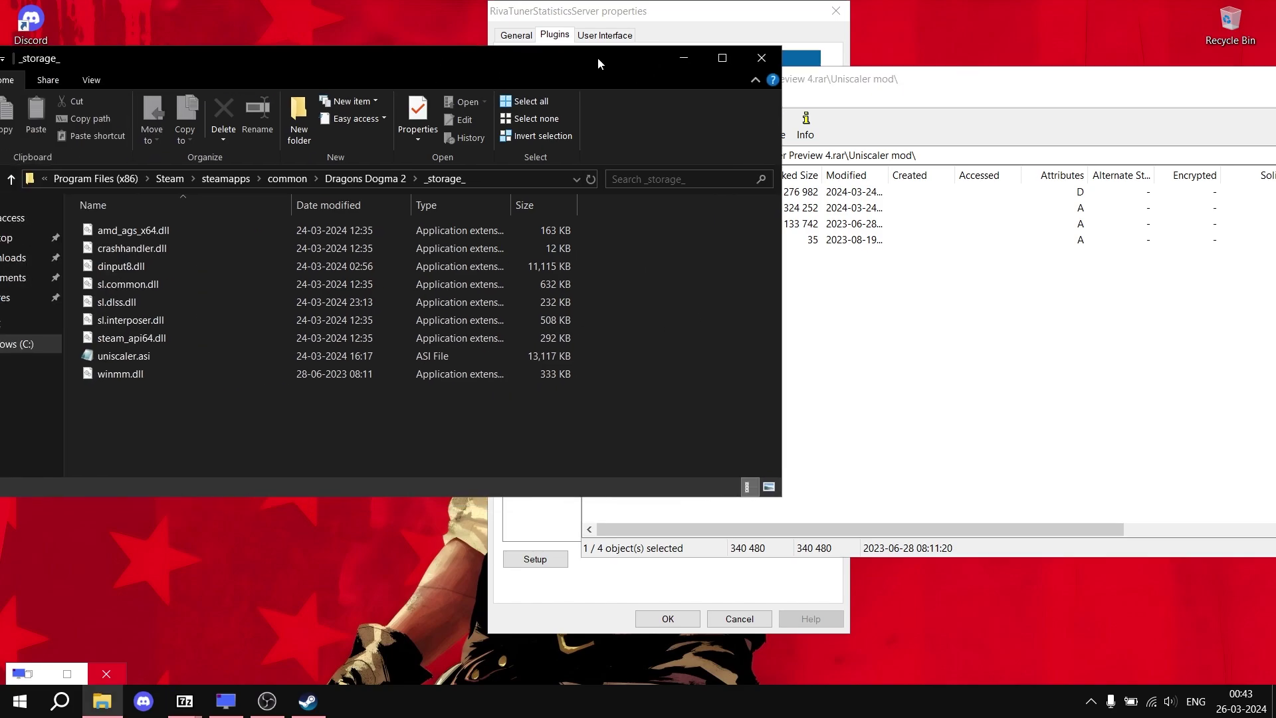
{"action": "left_click_drag", "start_coordinate": [962, 94], "coordinate": [787, 101]}
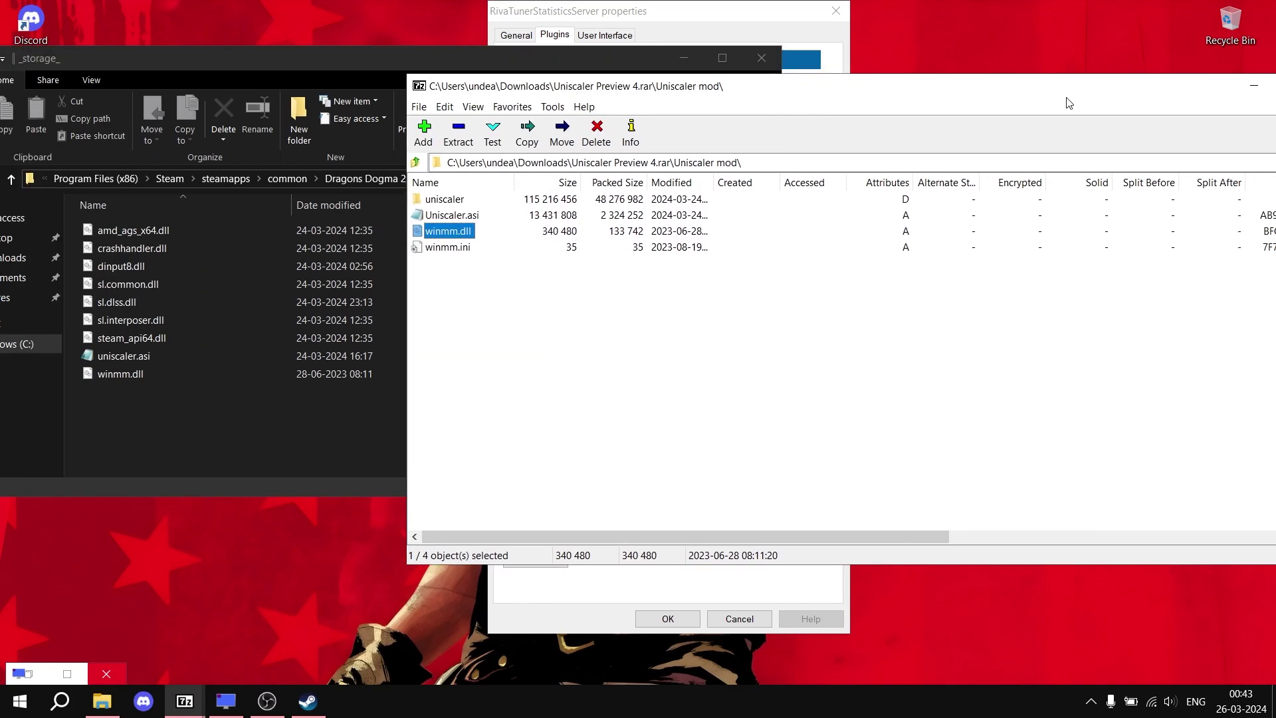
{"action": "left_click_drag", "start_coordinate": [1178, 96], "coordinate": [985, 97]}
{"action": "left_click", "coordinate": [1146, 86]}
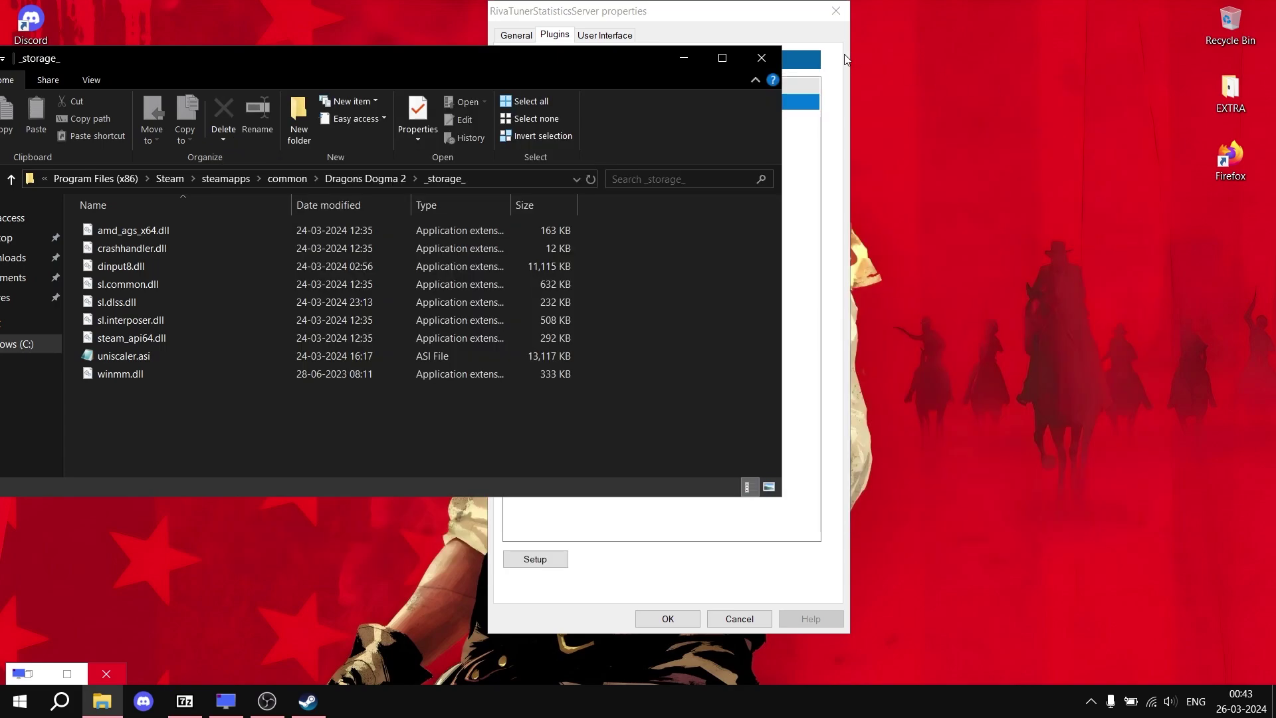
{"action": "left_click_drag", "start_coordinate": [653, 81], "coordinate": [873, 71]}
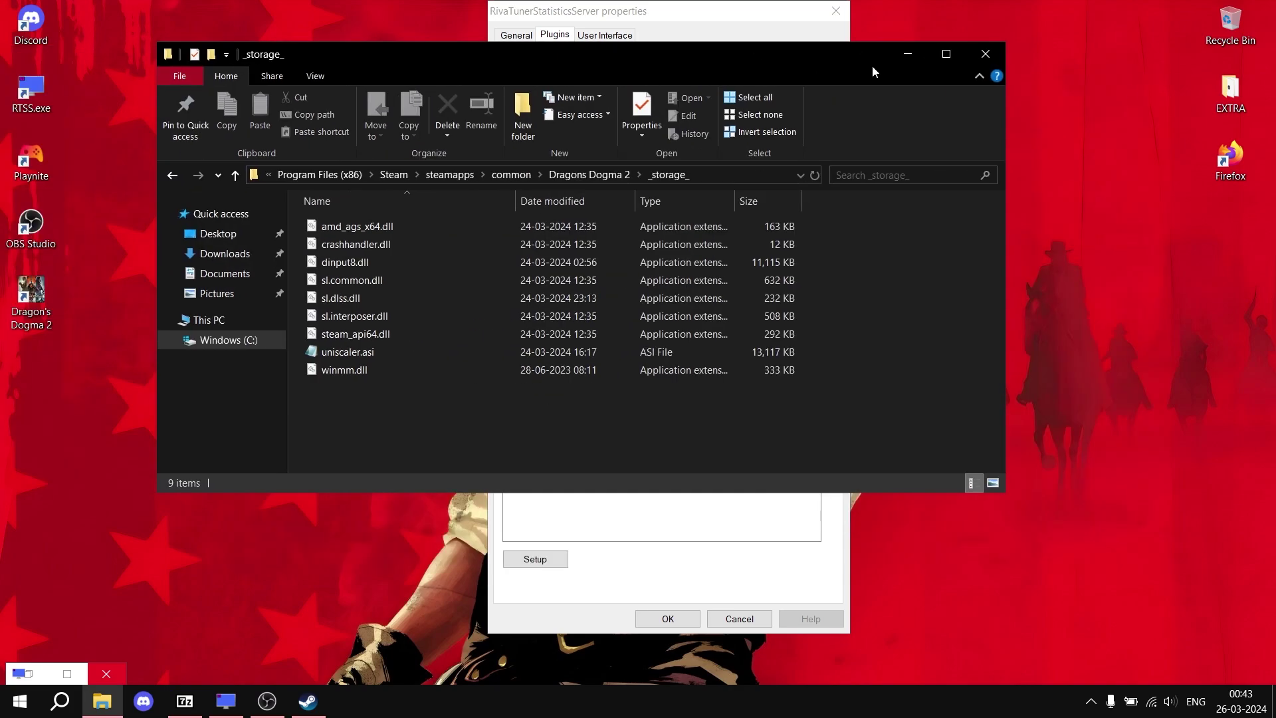
{"action": "left_click", "coordinate": [172, 175]}
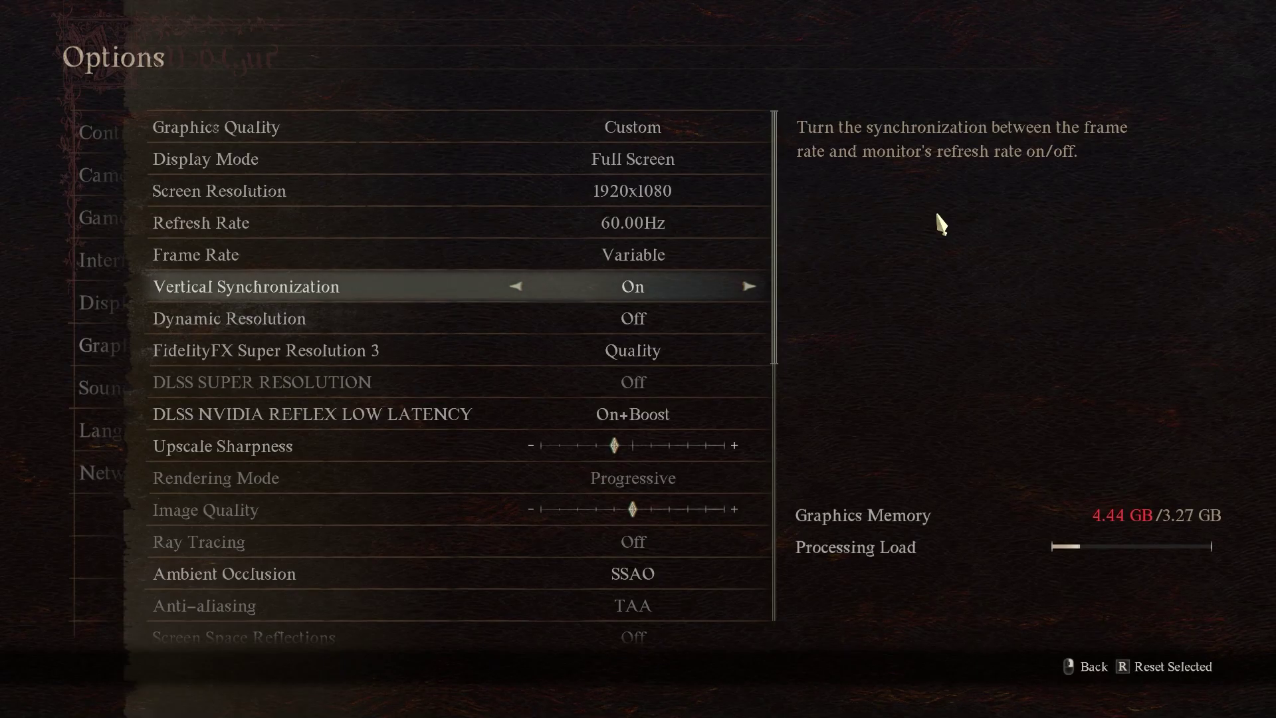
Step through the graphics settings, confirming FidelityFX Super Resolution 3 is Quality and DLSS is Off
{"action": "key", "text": "Up"}
{"action": "key", "text": "Up"}
{"action": "key", "text": "Up"}
{"action": "key", "text": "Up"}
{"action": "key", "text": "Up"}
{"action": "key", "text": "Up"}
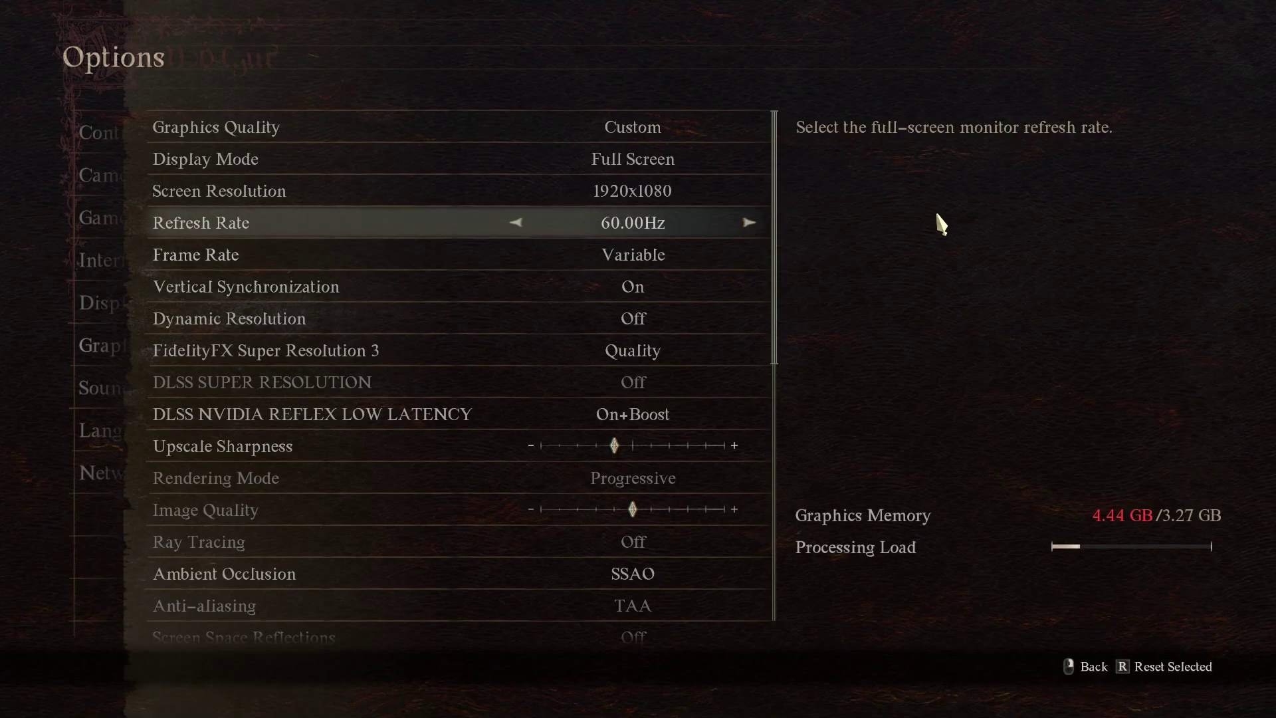
{"action": "key", "text": "Down"}
{"action": "key", "text": "Down"}
{"action": "key", "text": "Down"}
{"action": "key", "text": "Down"}
{"action": "key", "text": "Down"}
{"action": "key", "text": "Down"}
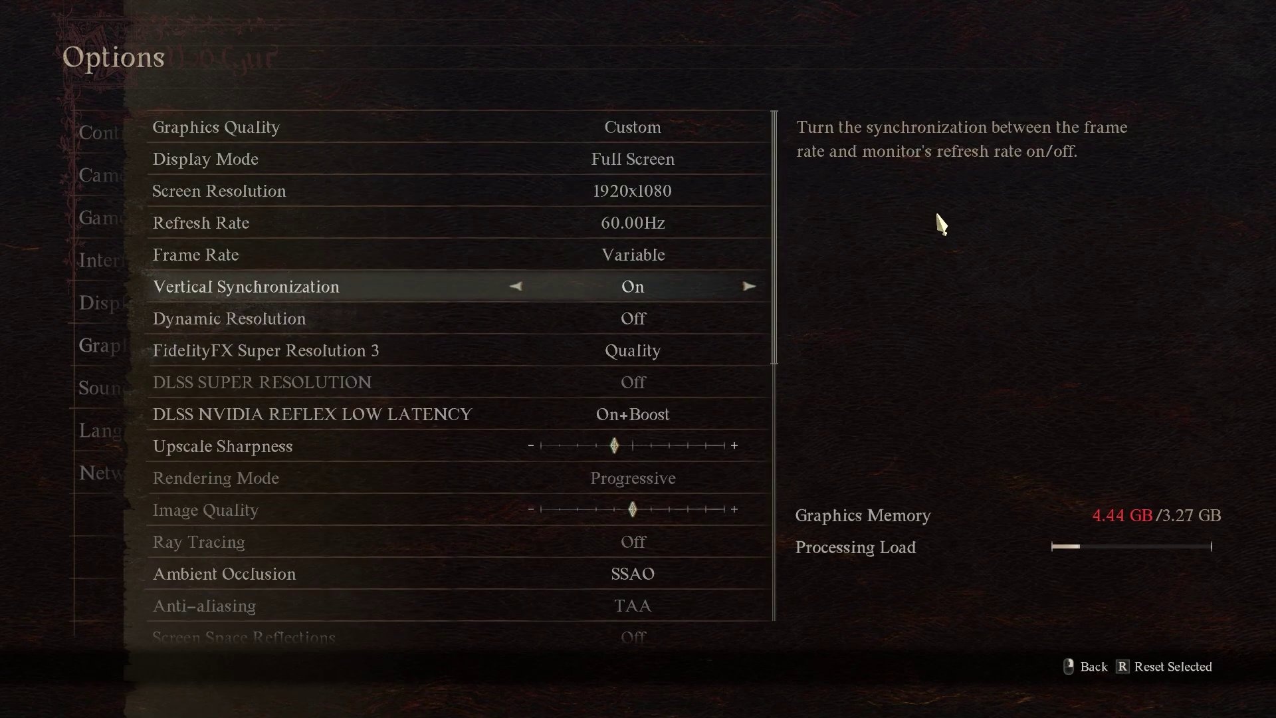
{"action": "key", "text": "Down"}
{"action": "key", "text": "Down"}
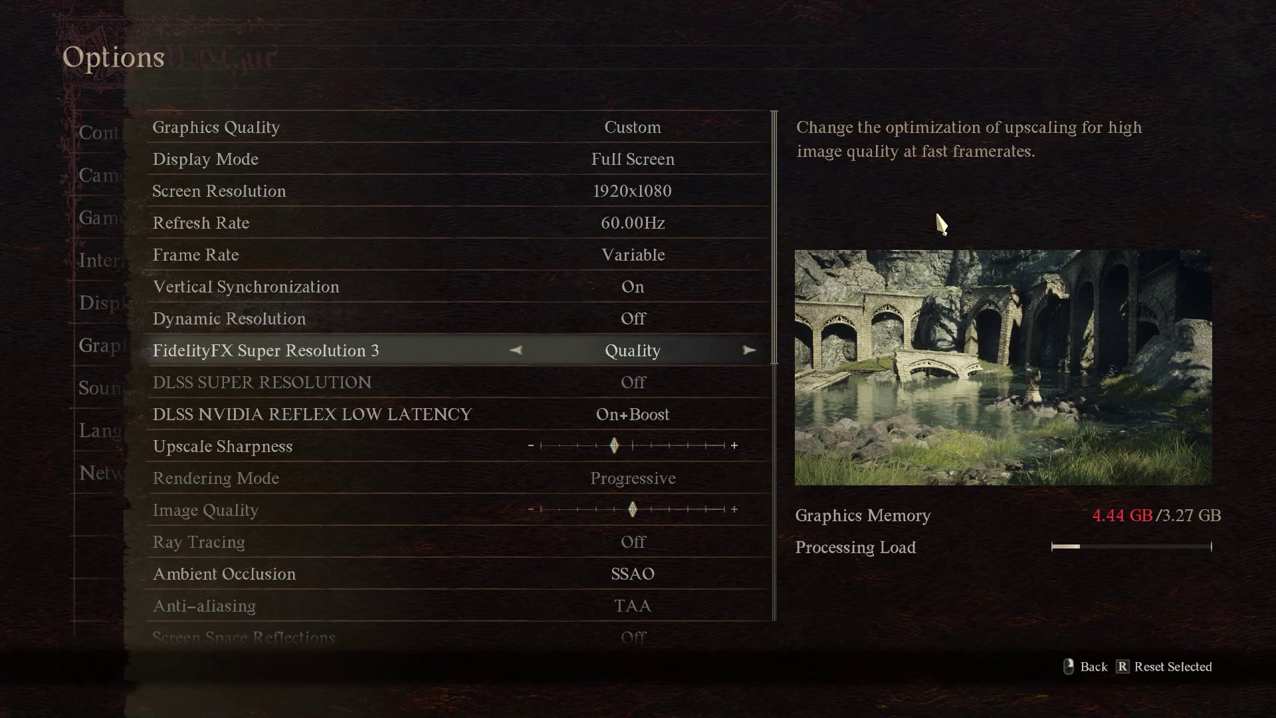
{"action": "key", "text": "Down"}
{"action": "key", "text": "Up"}
{"action": "key", "text": "Down"}
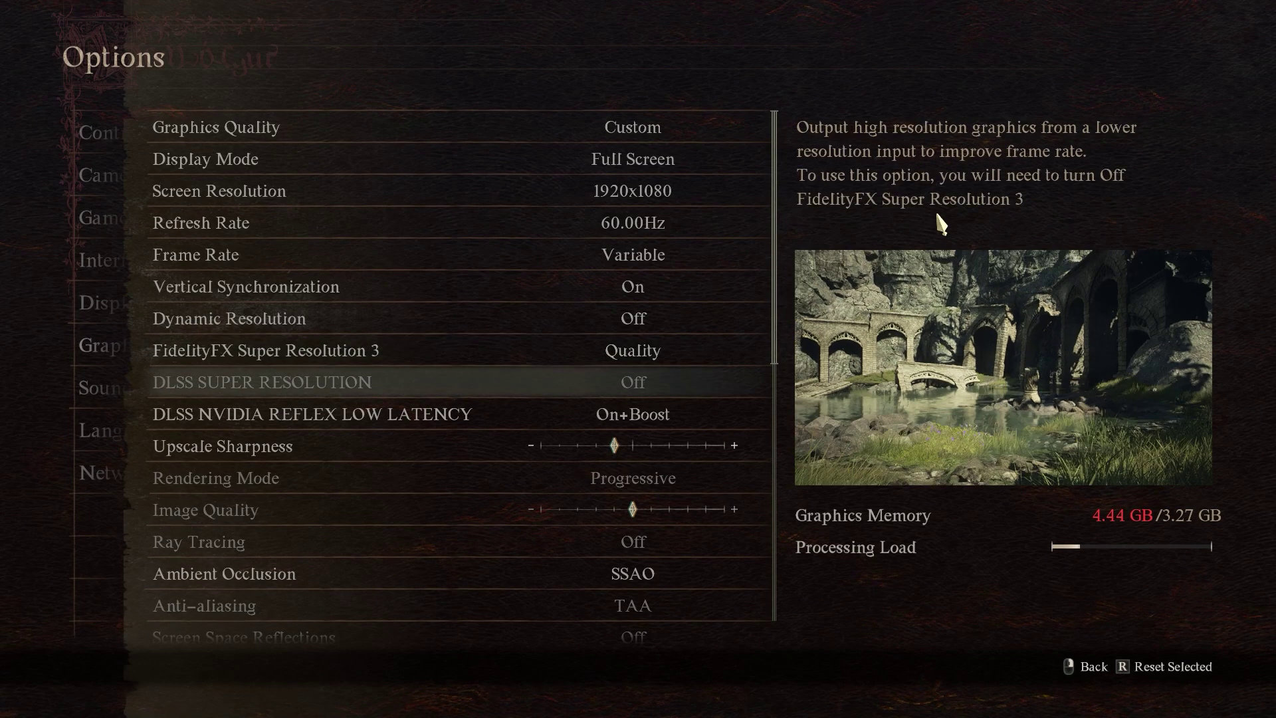
{"action": "key", "text": "Down"}
{"action": "key", "text": "Down"}
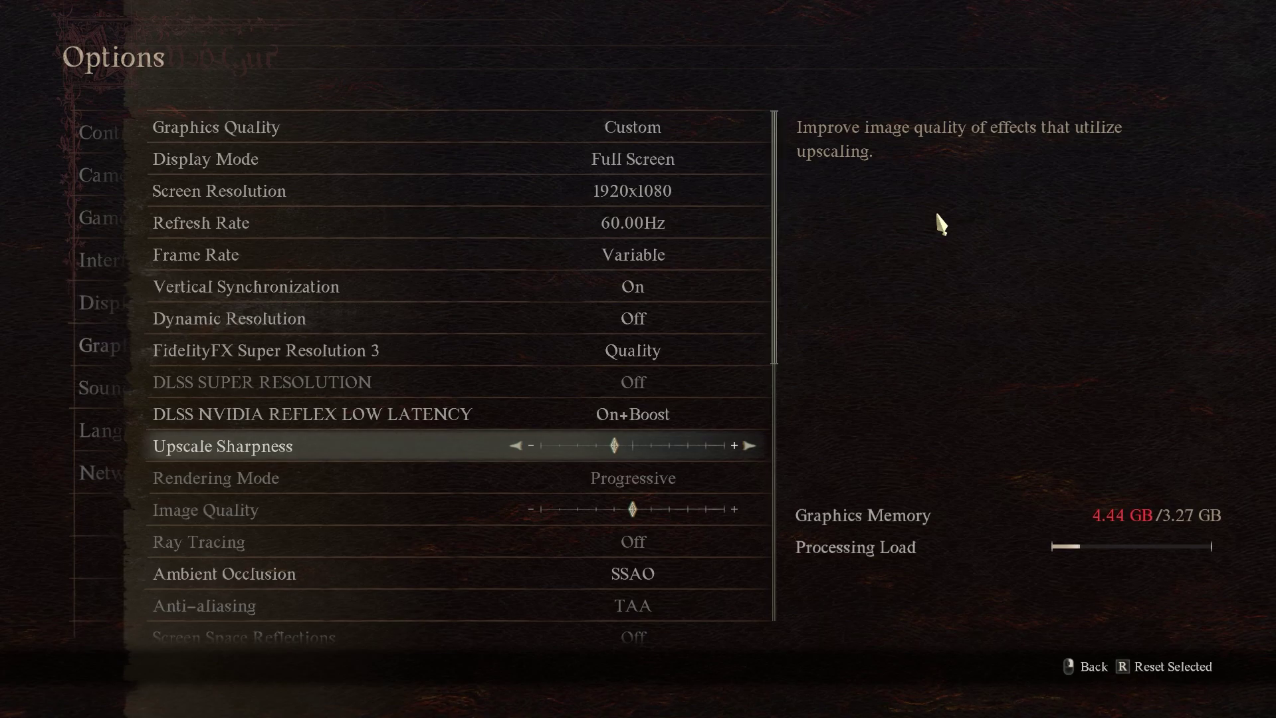
{"action": "key", "text": "Down"}
{"action": "key", "text": "Down"}
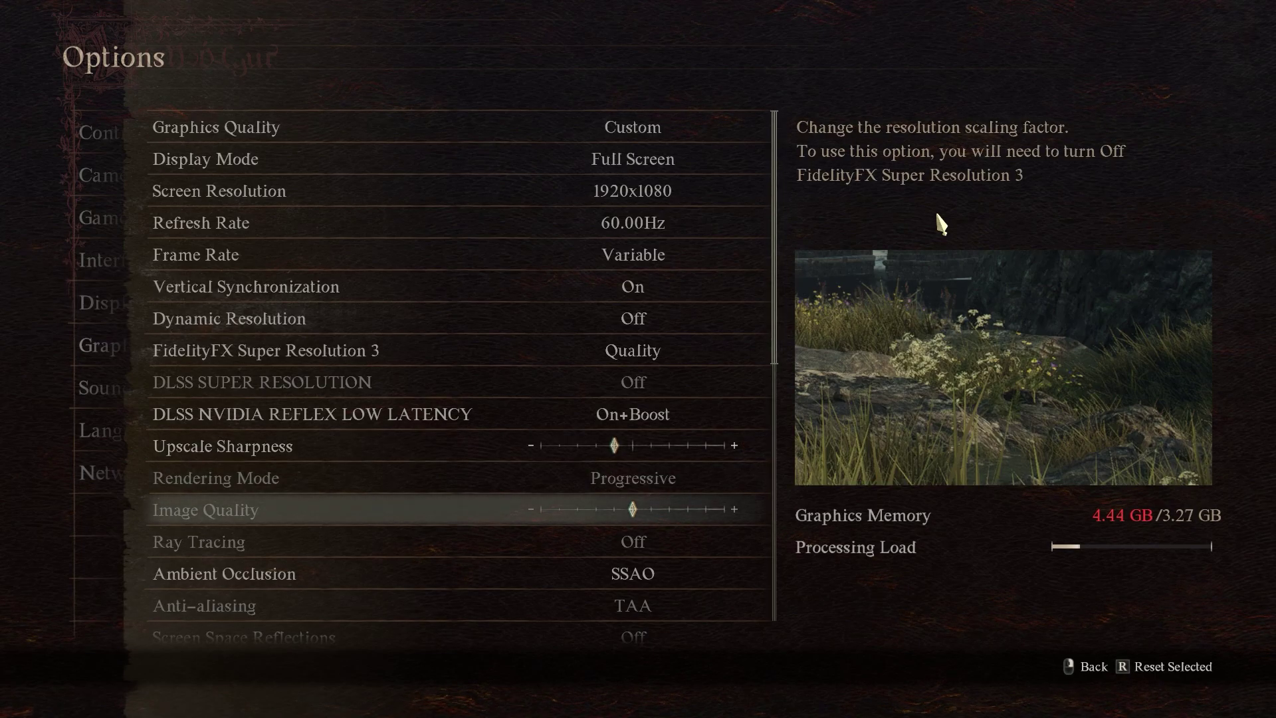
{"action": "key", "text": "Down"}
{"action": "key", "text": "Down"}
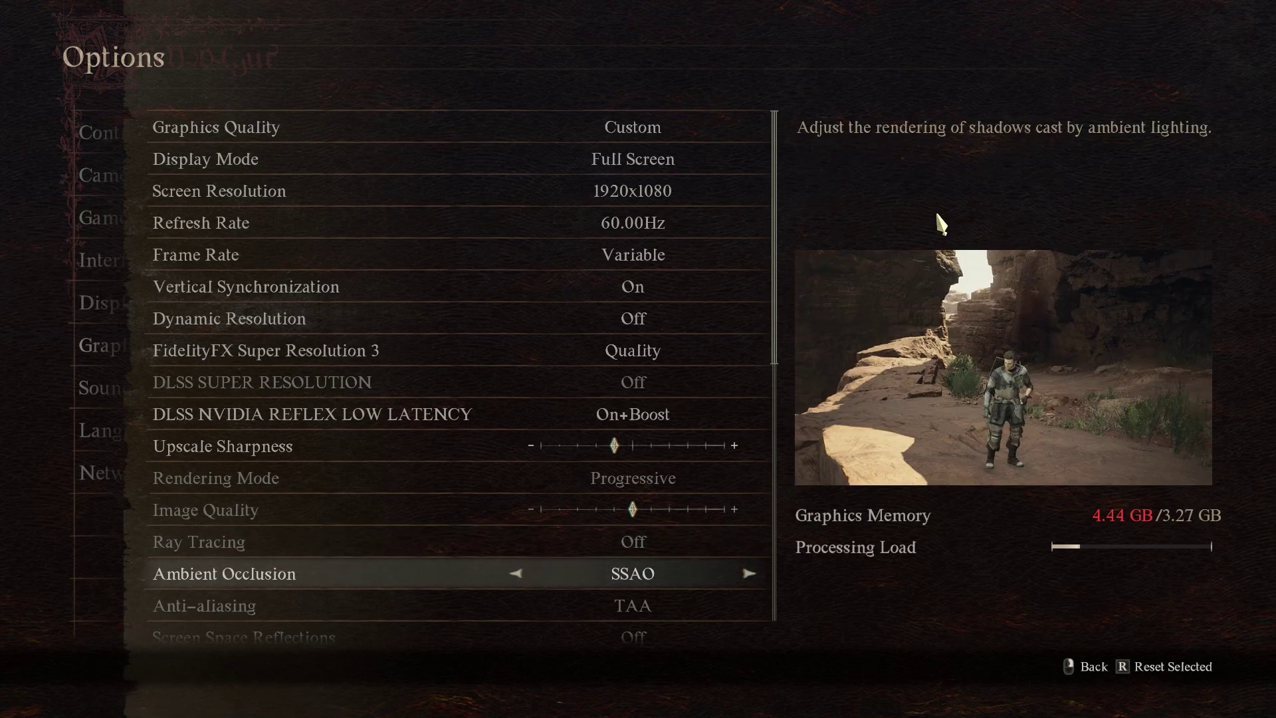
{"action": "key", "text": "Down"}
{"action": "key", "text": "Down"}
{"action": "key", "text": "Down"}
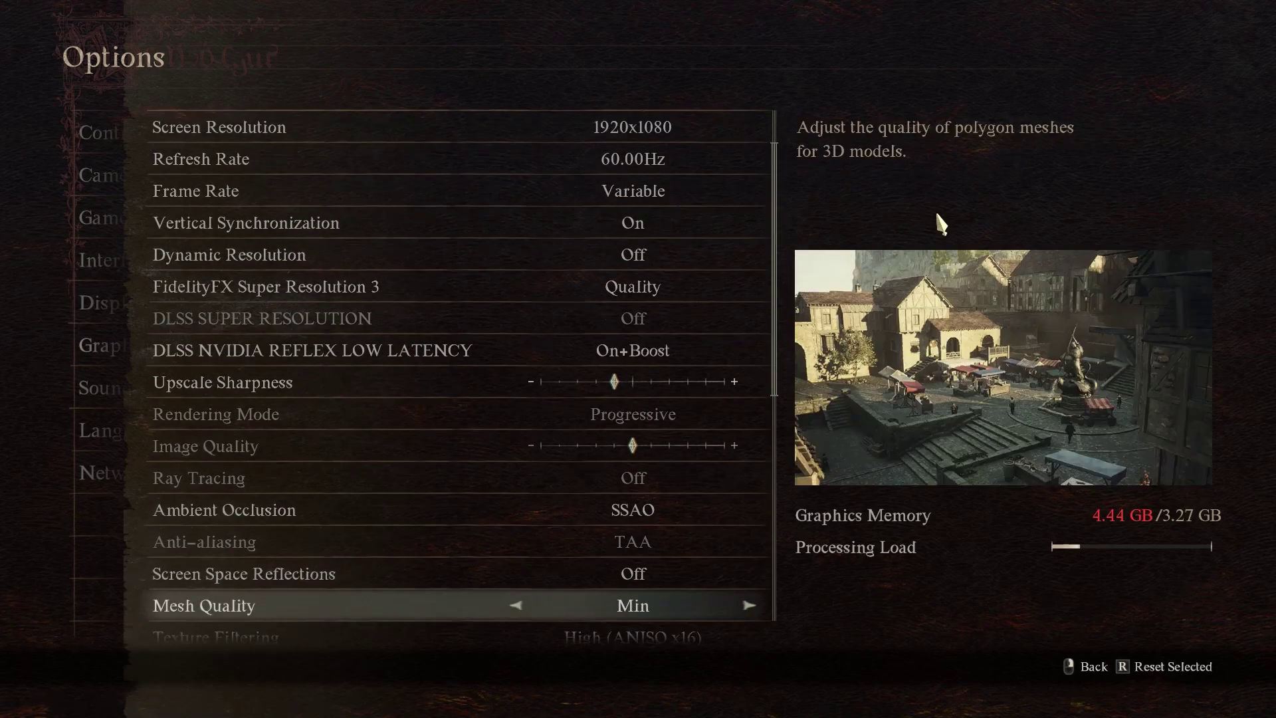
{"action": "key", "text": "Down"}
{"action": "key", "text": "Down"}
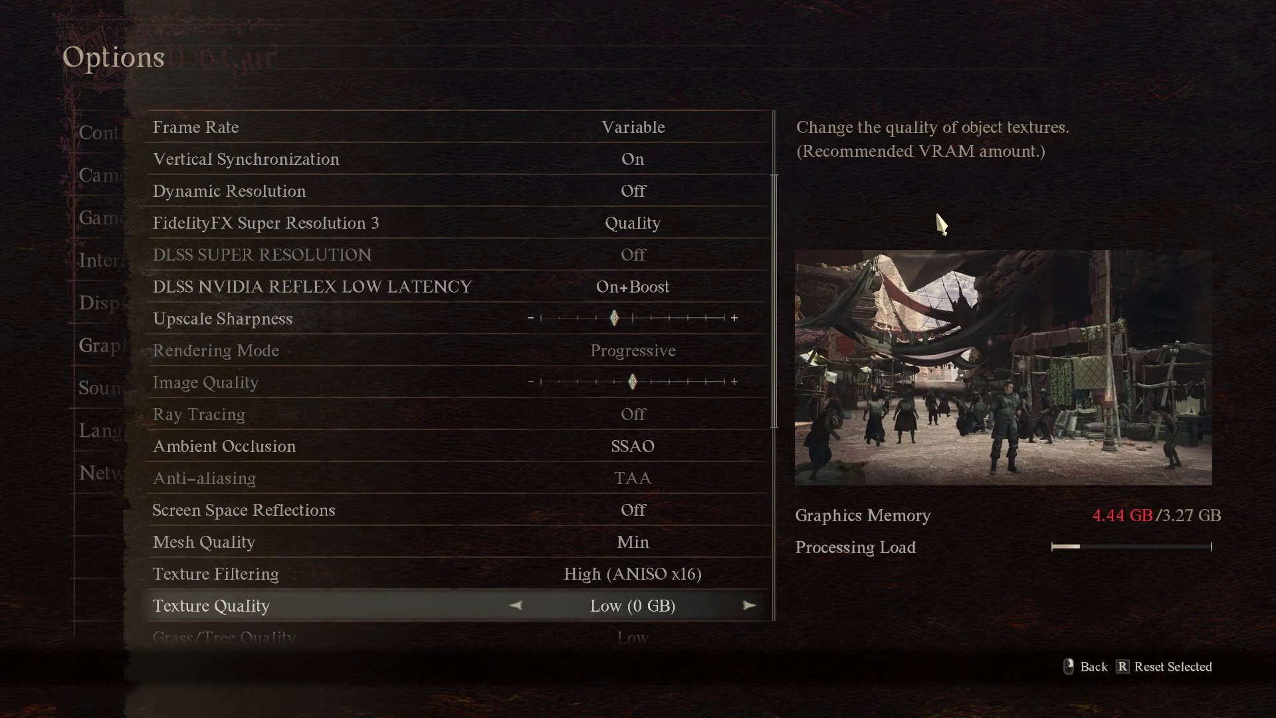
{"action": "key", "text": "Up"}
{"action": "key", "text": "Down"}
{"action": "key", "text": "Down"}
{"action": "key", "text": "Down"}
{"action": "key", "text": "Up"}
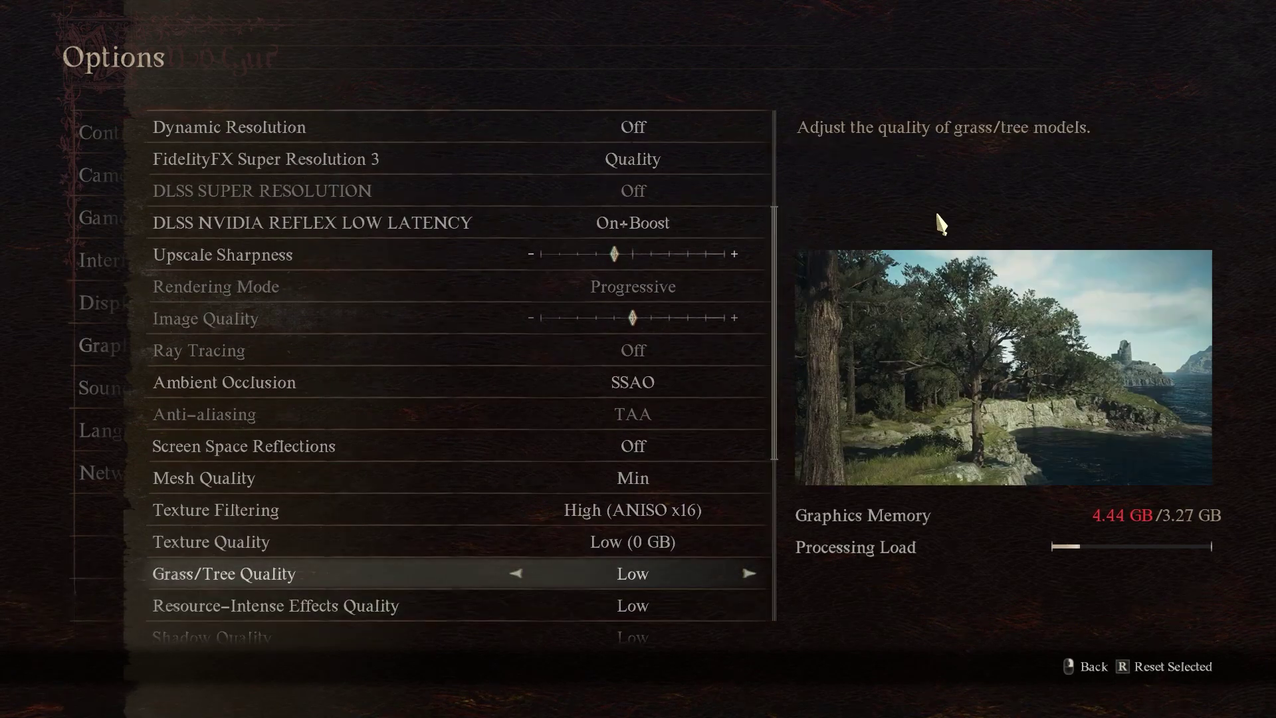
{"action": "key", "text": "Up"}
{"action": "key", "text": "Down"}
{"action": "key", "text": "Down"}
{"action": "key", "text": "Down"}
{"action": "key", "text": "Down"}
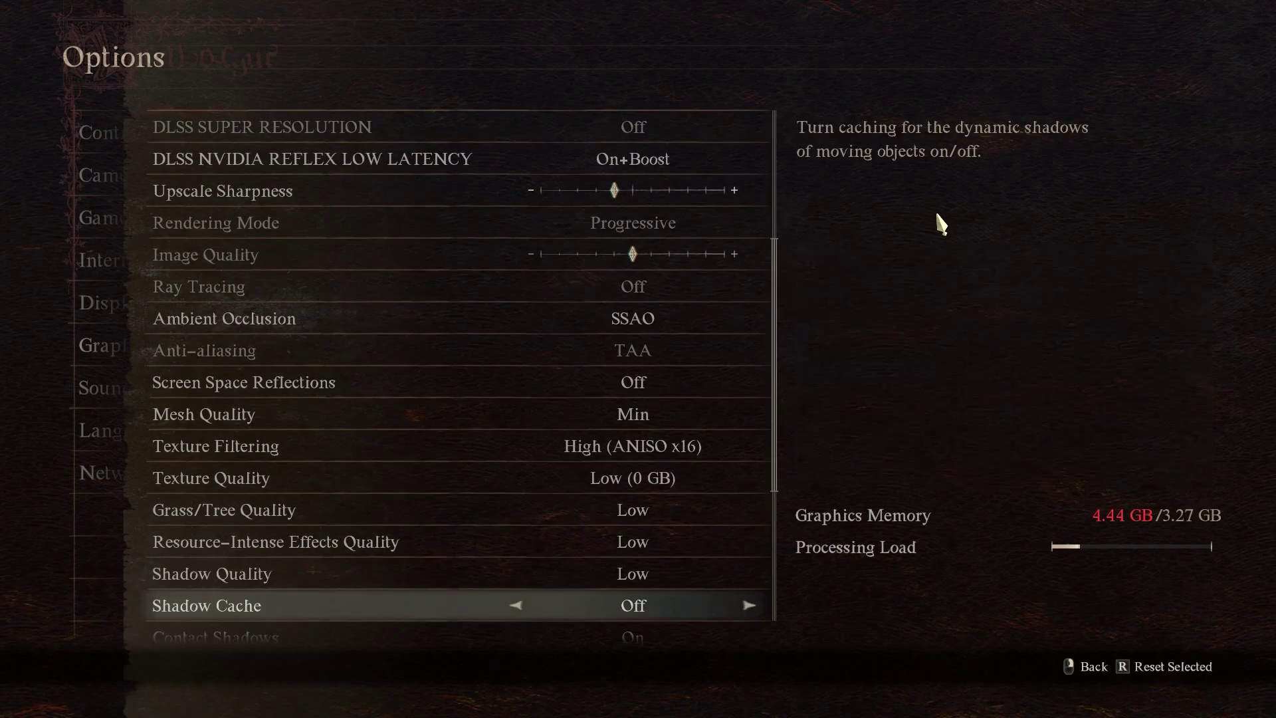
{"action": "key", "text": "Up"}
{"action": "key", "text": "Up"}
{"action": "key", "text": "Up"}
{"action": "key", "text": "Up"}
{"action": "key", "text": "Up"}
{"action": "key", "text": "Down"}
{"action": "key", "text": "Down"}
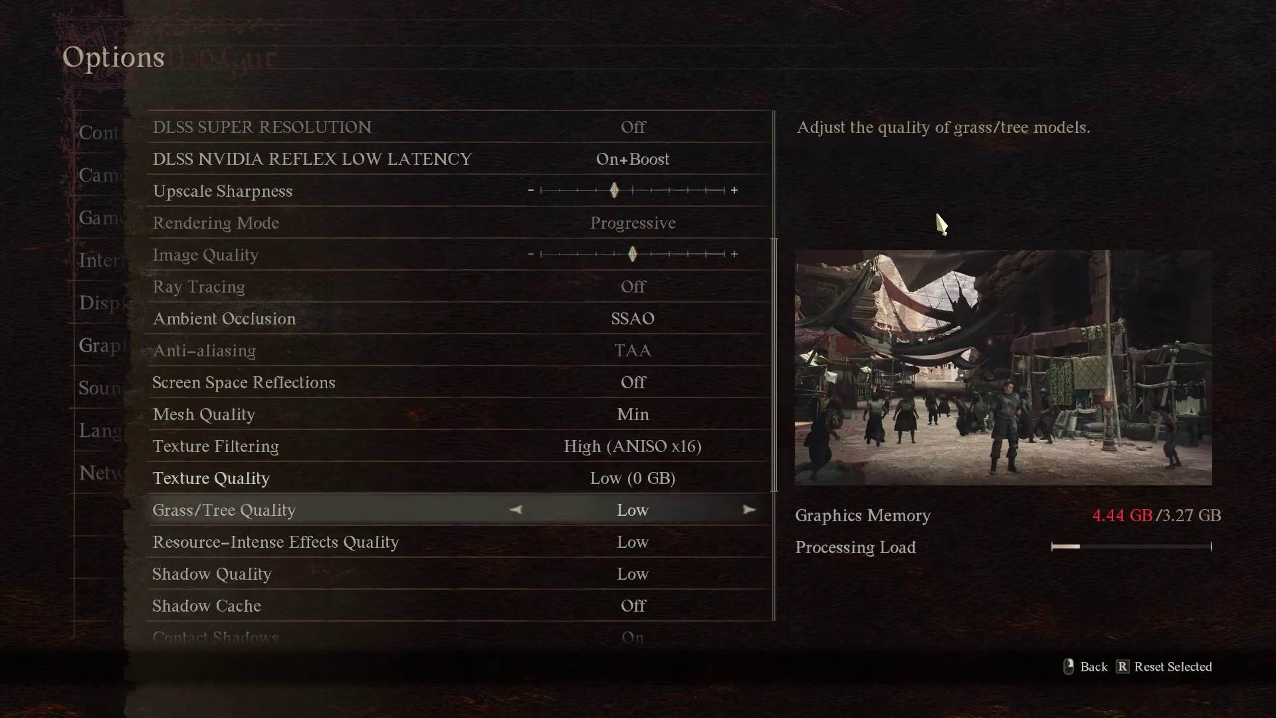
{"action": "key", "text": "Down"}
{"action": "key", "text": "Down"}
{"action": "key", "text": "Down"}
{"action": "key", "text": "Down"}
{"action": "key", "text": "Down"}
{"action": "key", "text": "Up"}
{"action": "key", "text": "Down"}
{"action": "key", "text": "Down"}
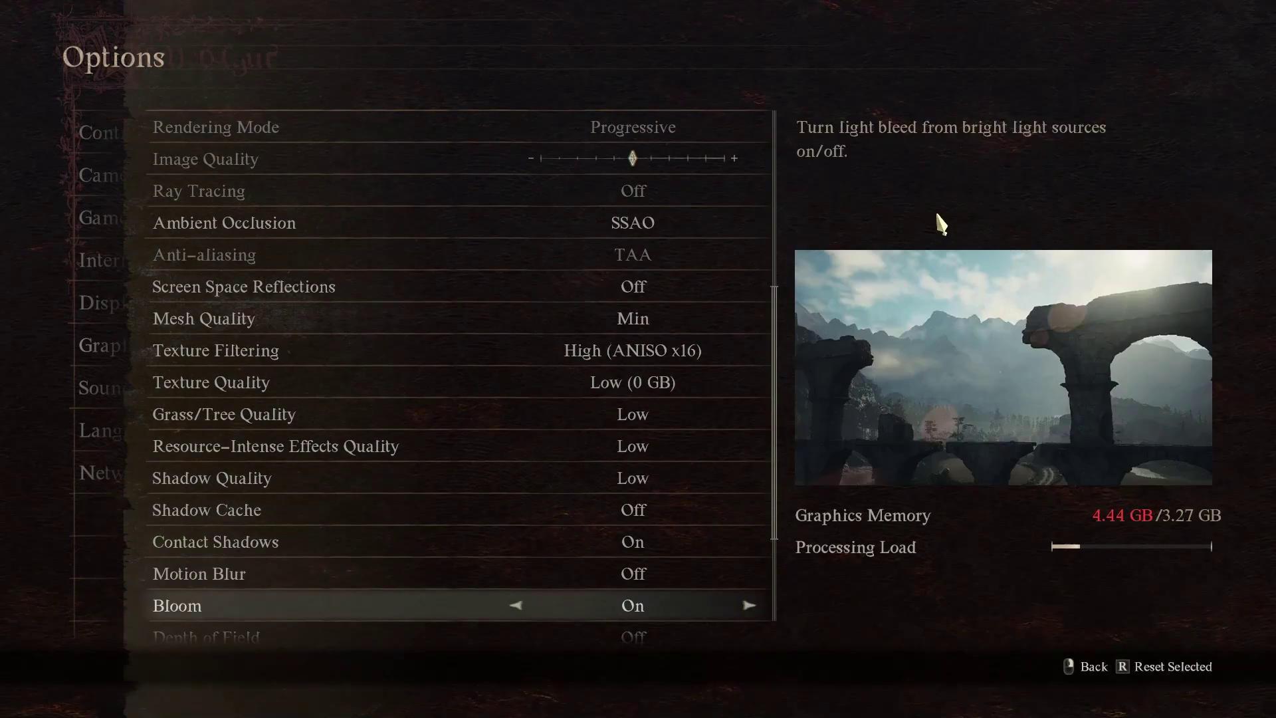
{"action": "key", "text": "Up"}
{"action": "key", "text": "Down"}
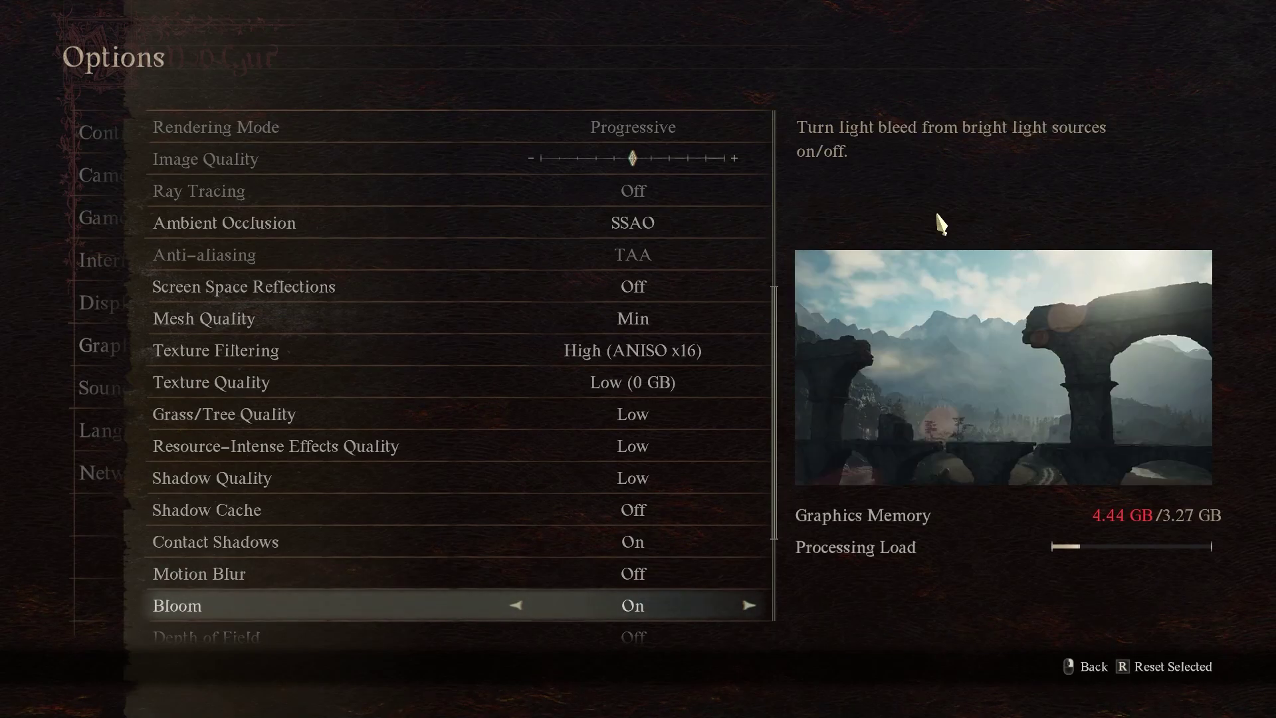
{"action": "key", "text": "Down"}
{"action": "key", "text": "Down"}
{"action": "key", "text": "Up"}
{"action": "key", "text": "Up"}
{"action": "key", "text": "Down"}
{"action": "key", "text": "Down"}
{"action": "key", "text": "Down"}
{"action": "key", "text": "Down"}
{"action": "key", "text": "Up"}
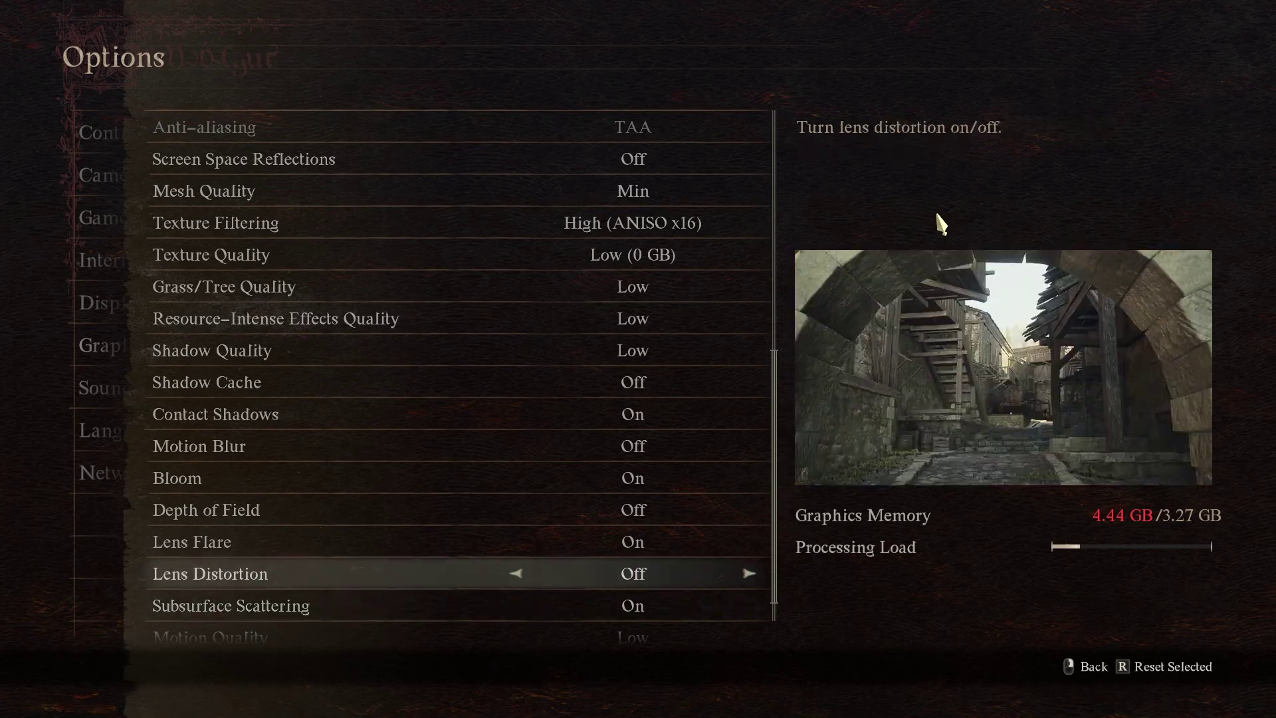
{"action": "key", "text": "Up"}
{"action": "key", "text": "Up"}
{"action": "key", "text": "Up"}
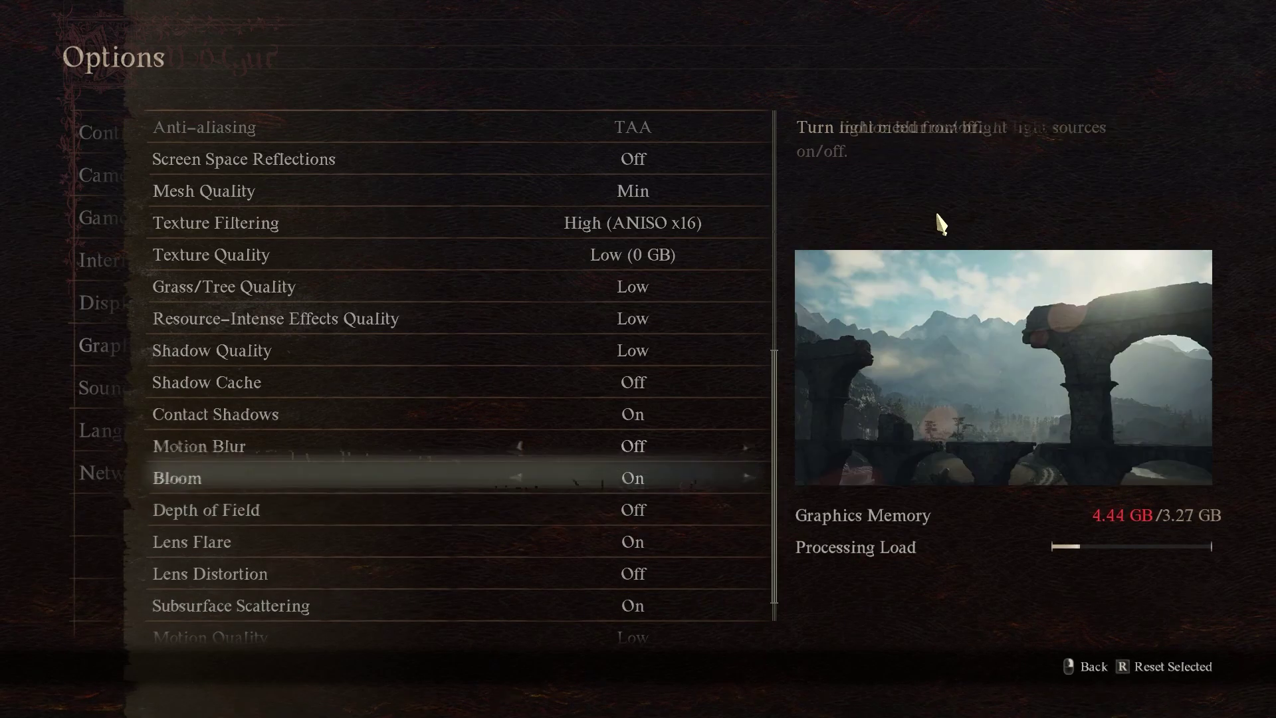
{"action": "key", "text": "Up"}
{"action": "key", "text": "Down"}
{"action": "key", "text": "Down"}
{"action": "key", "text": "Down"}
{"action": "key", "text": "Down"}
{"action": "key", "text": "Down"}
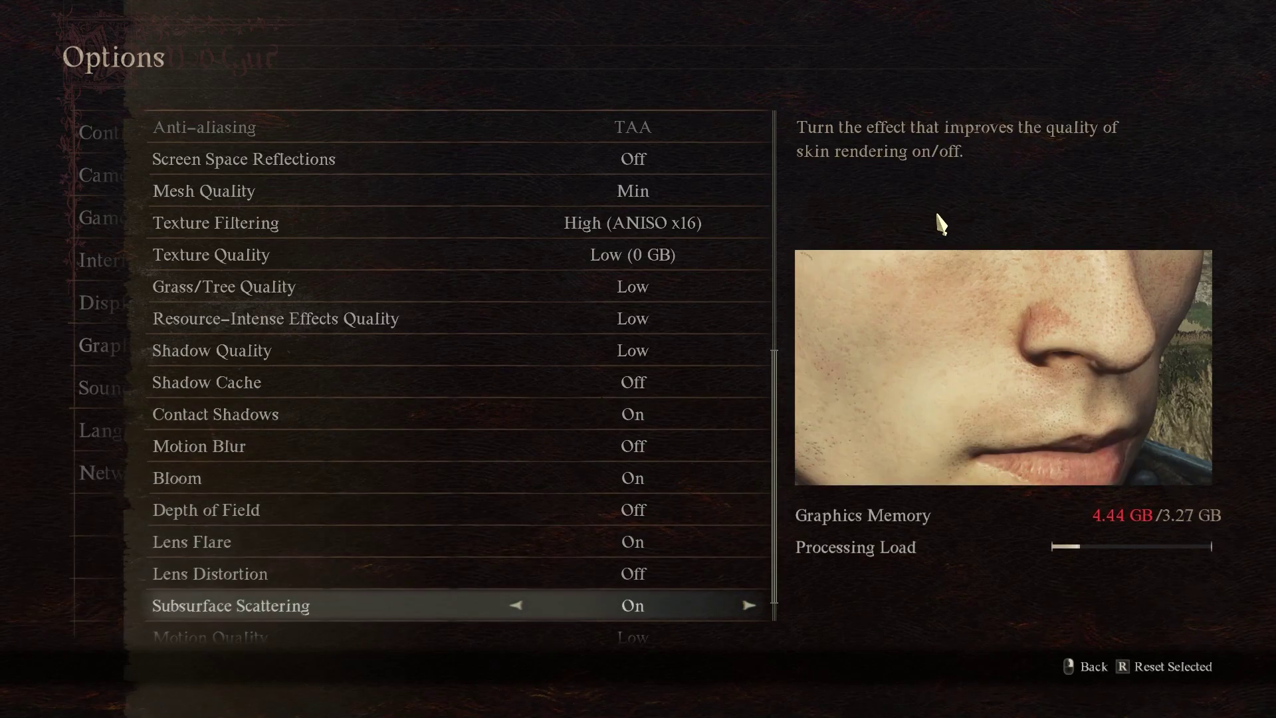
{"action": "key", "text": "Down"}
{"action": "key", "text": "Down"}
{"action": "key", "text": "Up"}
{"action": "key", "text": "Down"}
{"action": "key", "text": "Down"}
{"action": "key", "text": "Down"}
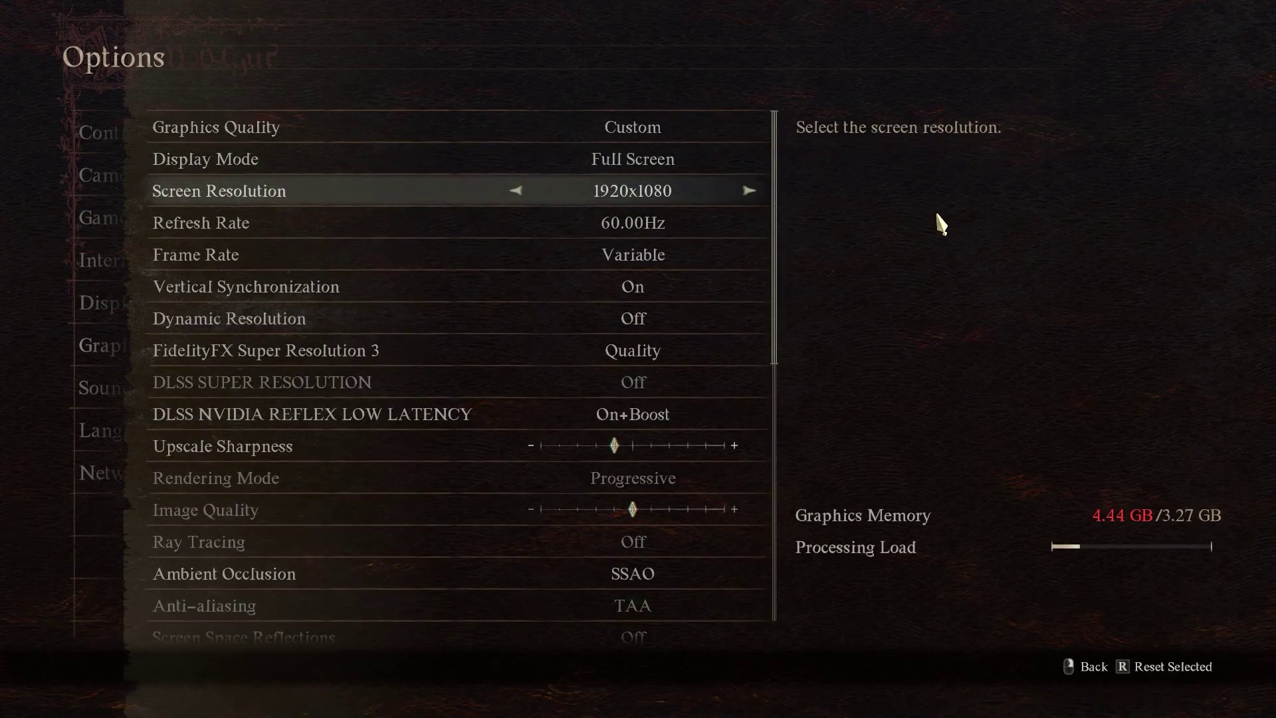
{"action": "key", "text": "Down"}
{"action": "key", "text": "Down"}
{"action": "key", "text": "Down"}
{"action": "key", "text": "Down"}
{"action": "key", "text": "Down"}
{"action": "key", "text": "Down"}
{"action": "key", "text": "Down"}
{"action": "key", "text": "Down"}
{"action": "key", "text": "Down"}
{"action": "key", "text": "Up"}
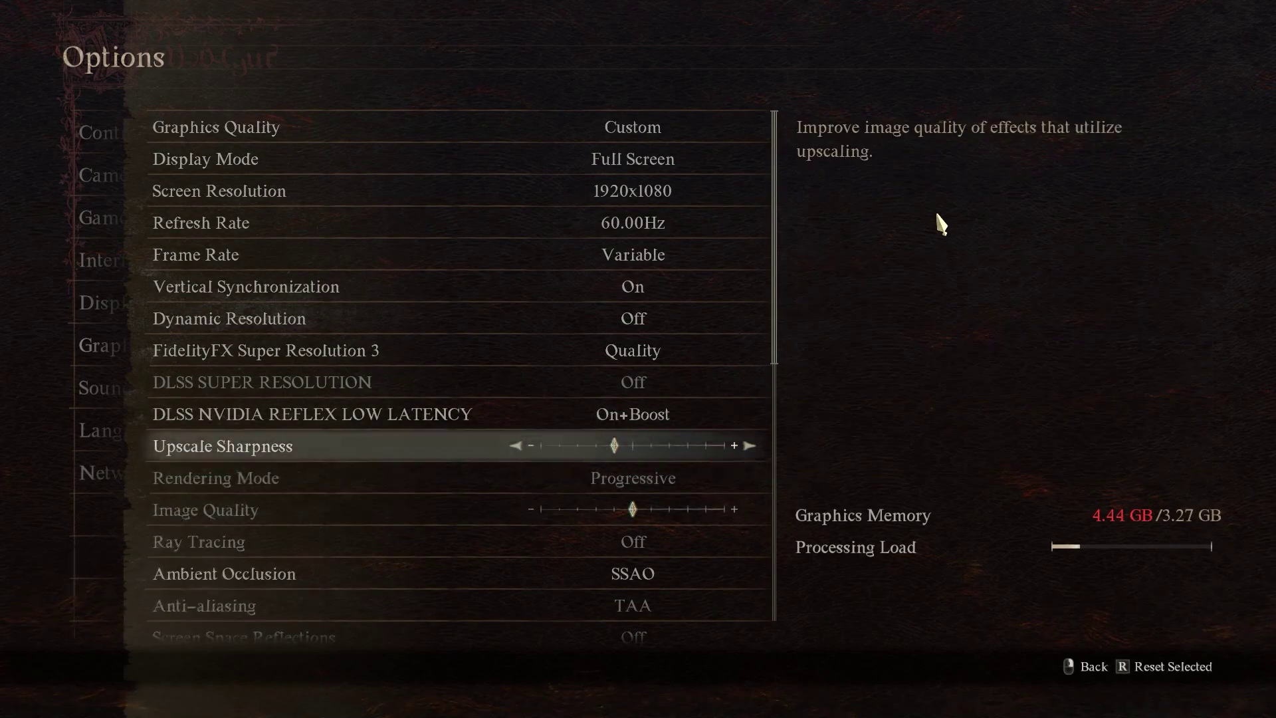
{"action": "key", "text": "Up"}
{"action": "key", "text": "Up"}
{"action": "key", "text": "Up"}
{"action": "key", "text": "Up"}
{"action": "key", "text": "Up"}
{"action": "key", "text": "Up"}
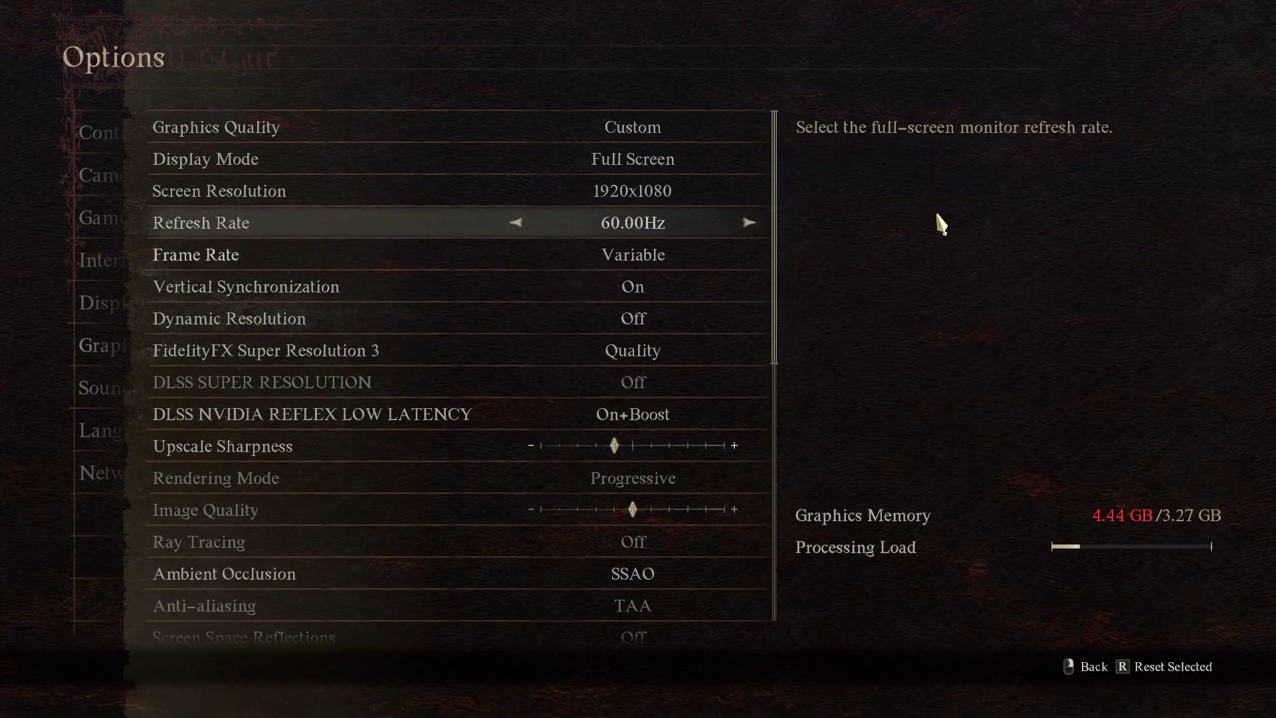